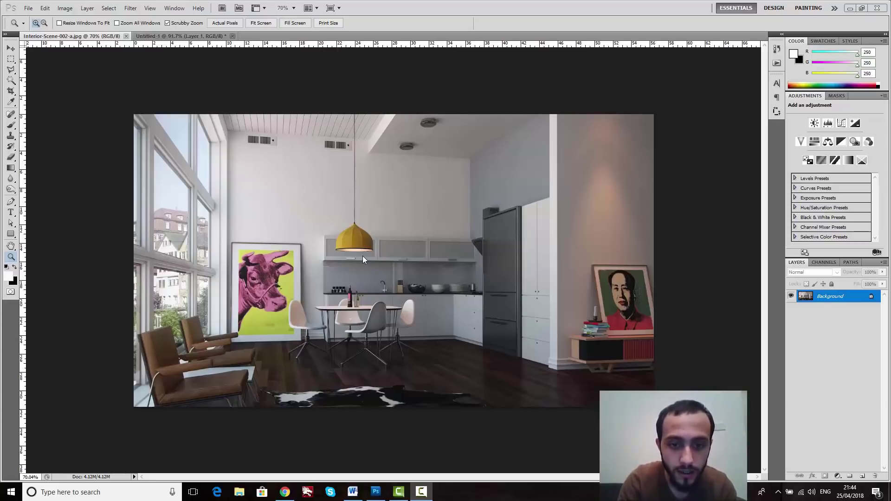
- Examine the interior scene's pendant lamp and cow poster, and compare it with the artwork in the Untitled-1 document
left_click_drag(362, 255, 357, 180)
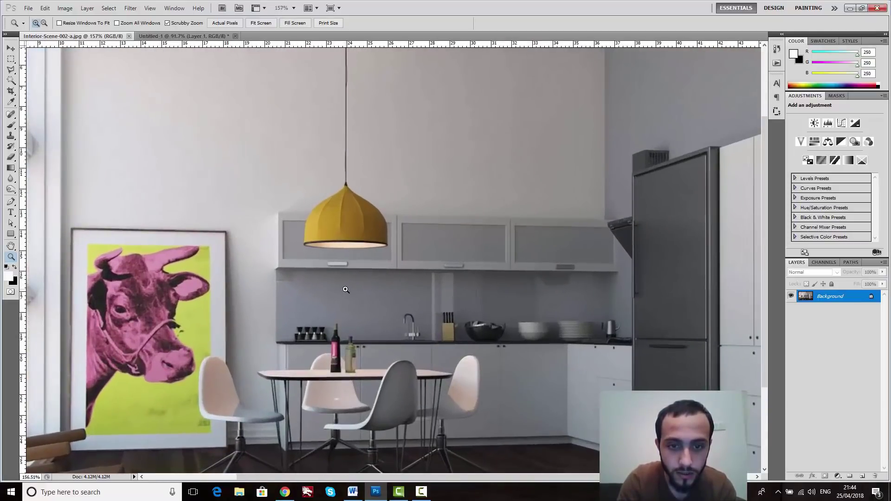
scroll(346, 262, "down", 2)
left_click_drag(380, 259, 369, 276)
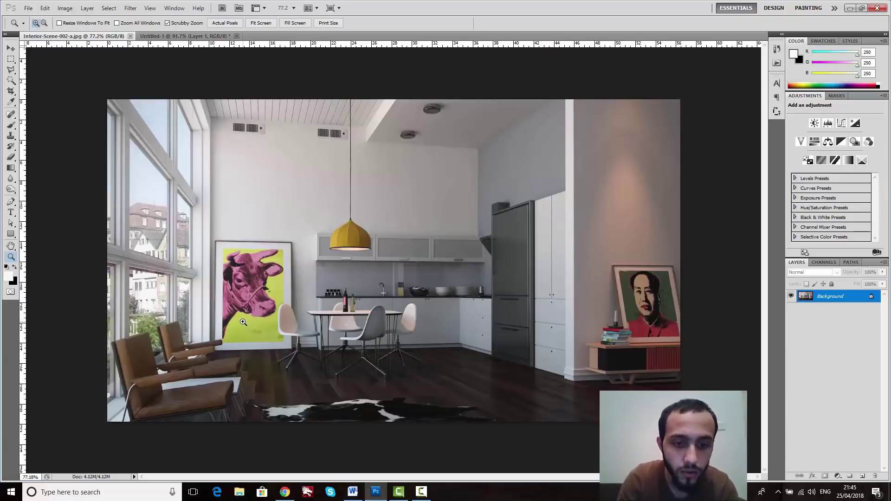
left_click_drag(254, 291, 258, 290)
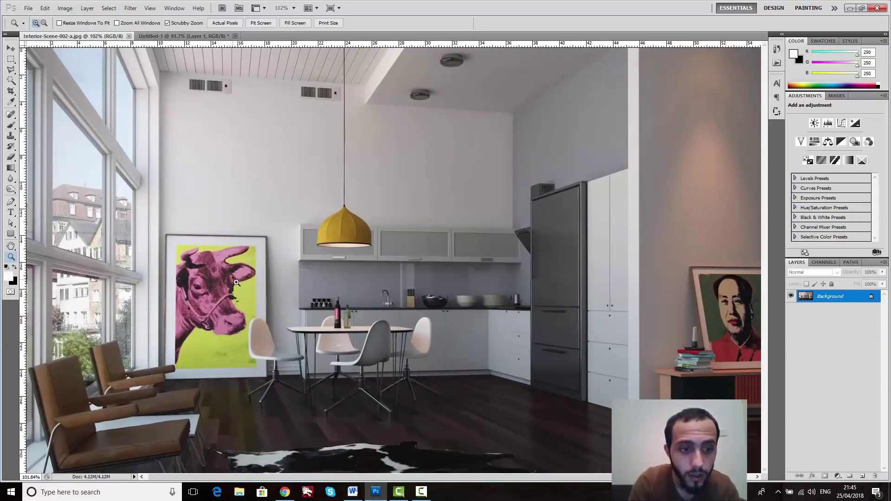
left_click_drag(237, 282, 228, 289)
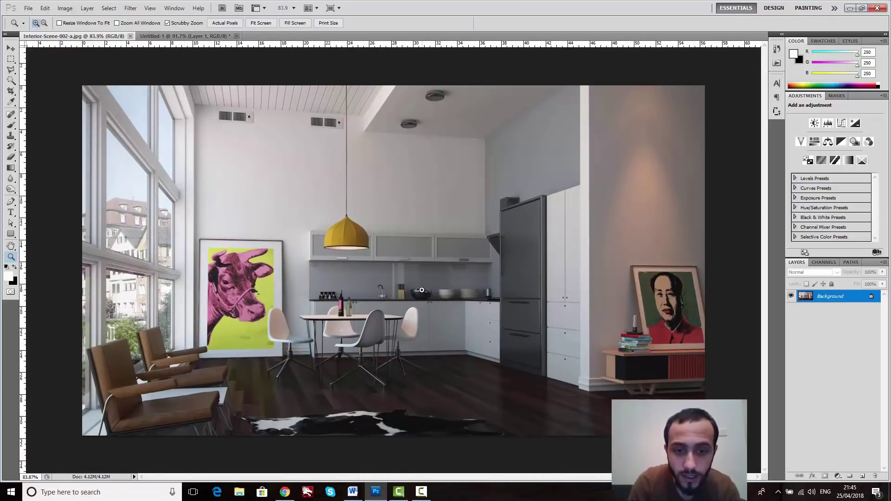
left_click(161, 38)
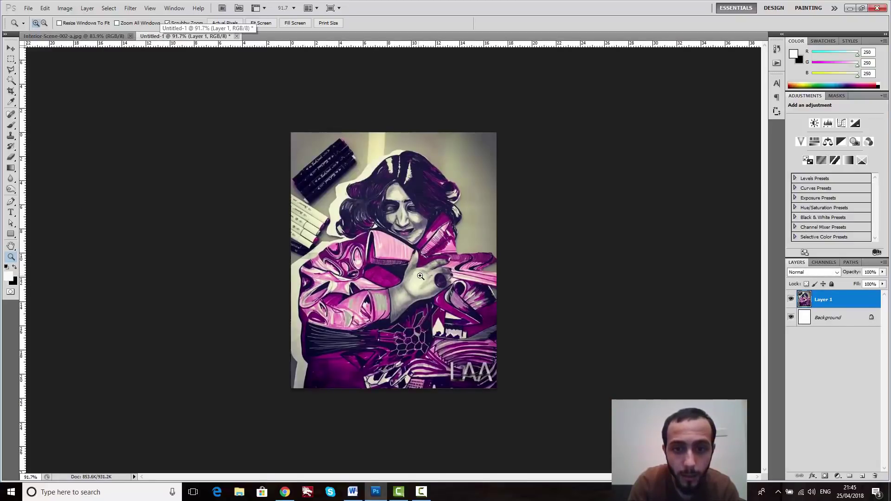
left_click_drag(419, 277, 433, 282)
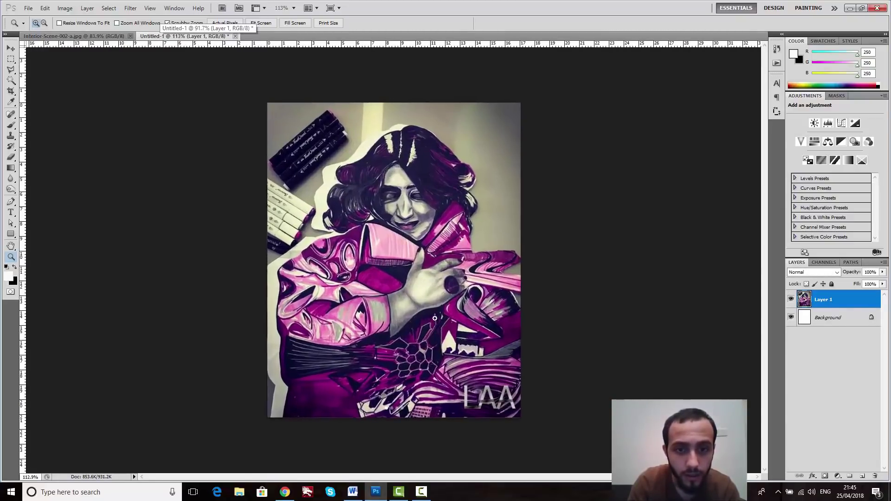
mouse_move(428, 315)
left_mouse_down()
mouse_move(404, 314)
mouse_move(417, 314)
left_mouse_up()
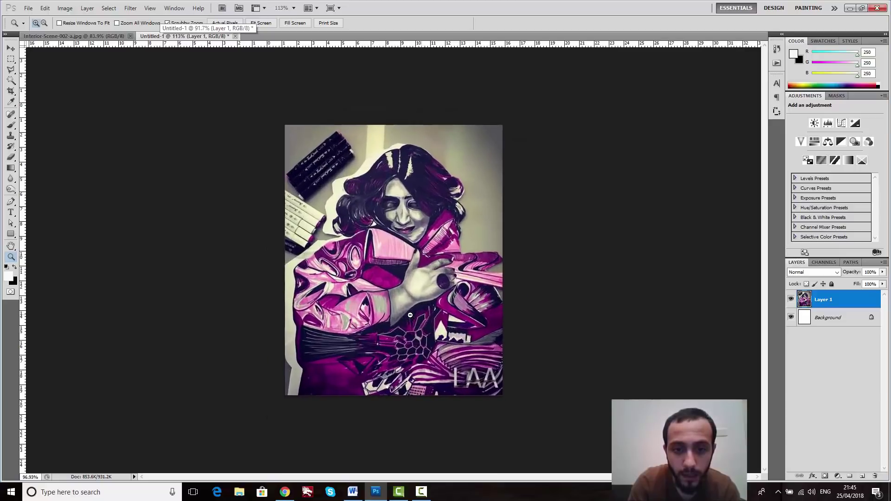
left_click(104, 36)
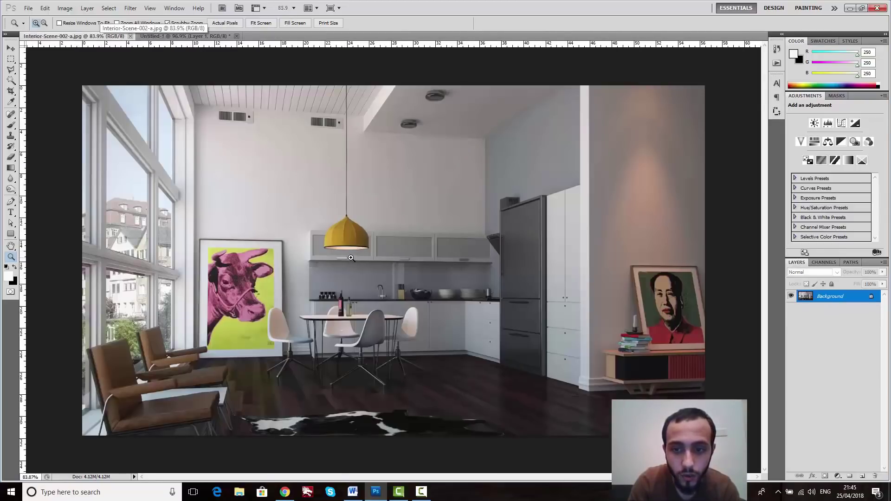
left_click_drag(352, 257, 358, 253)
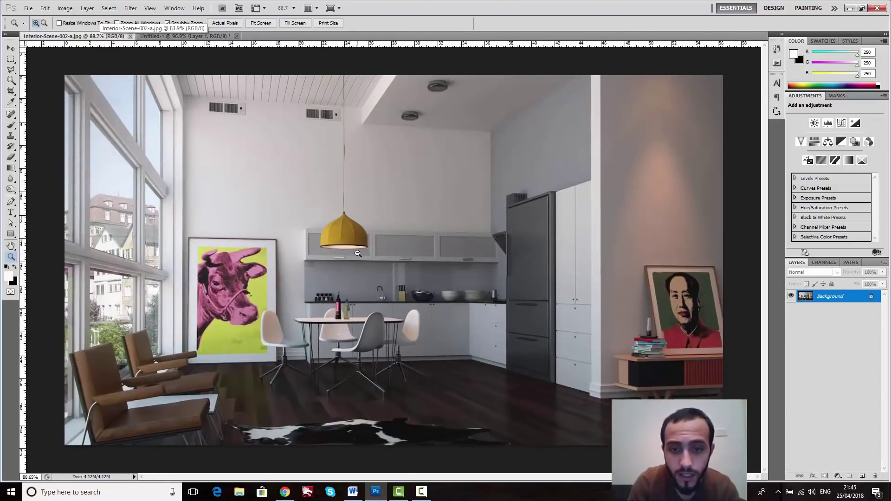
- Duplicate the Background layer of the interior scene
right_click(831, 300)
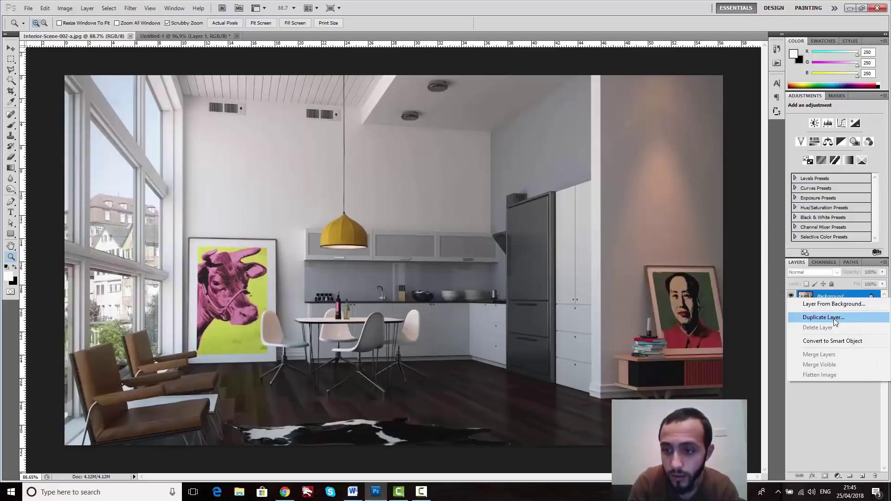
left_click(847, 425)
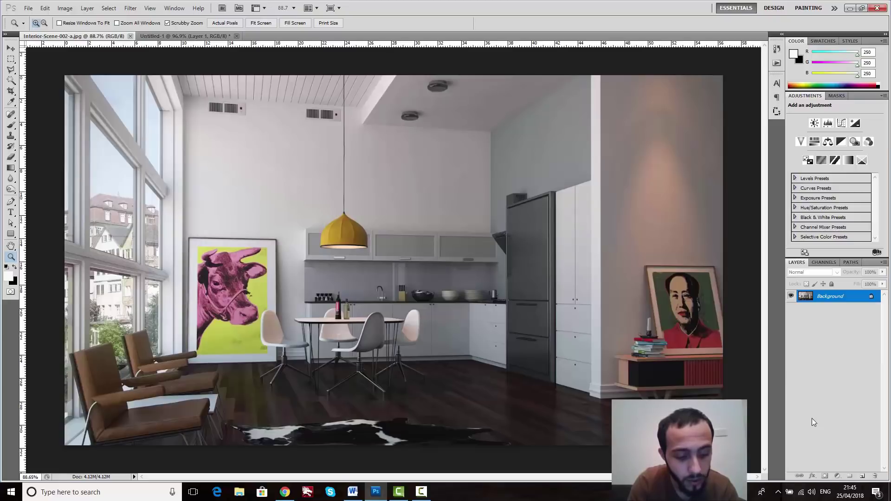
key("ctrl+j")
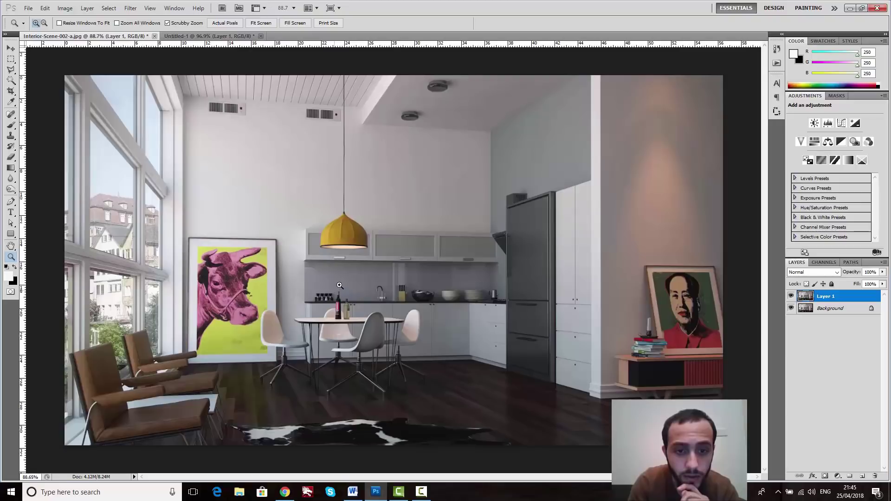
- Select the glowing underside opening of the yellow pendant lamp with the Polygonal Lasso, following its elliptical rim
left_click_drag(341, 252, 387, 273)
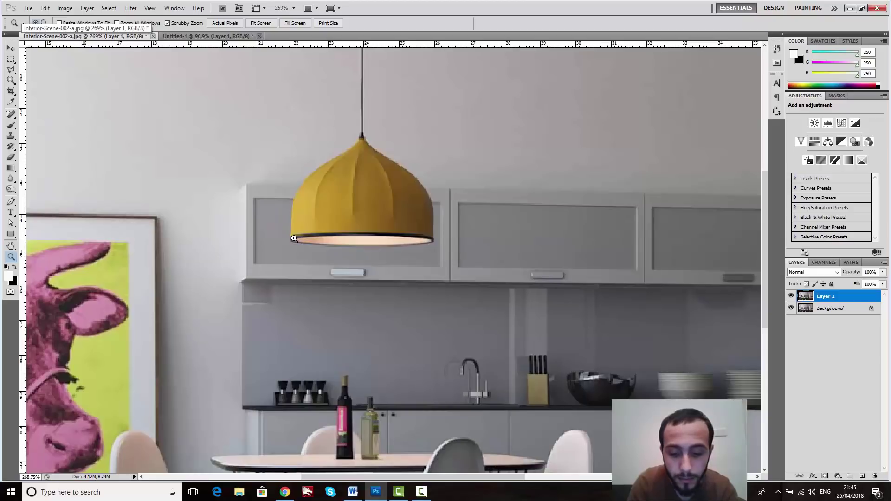
key("l")
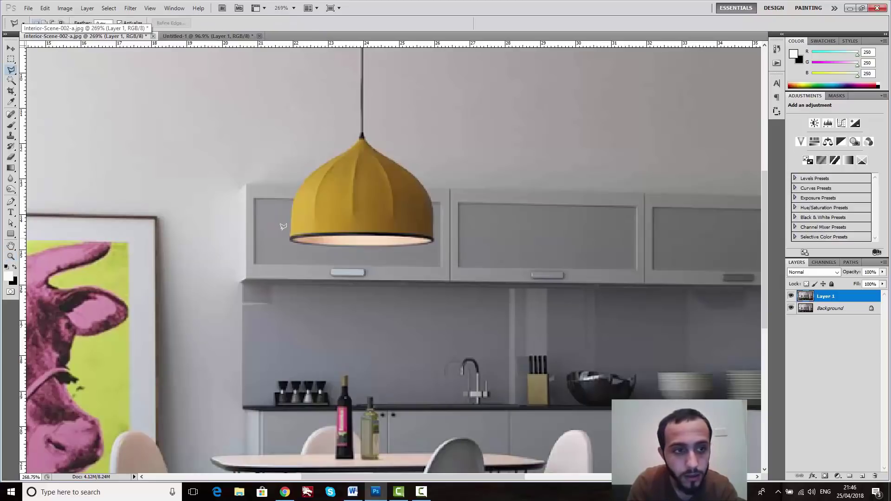
left_click(12, 72)
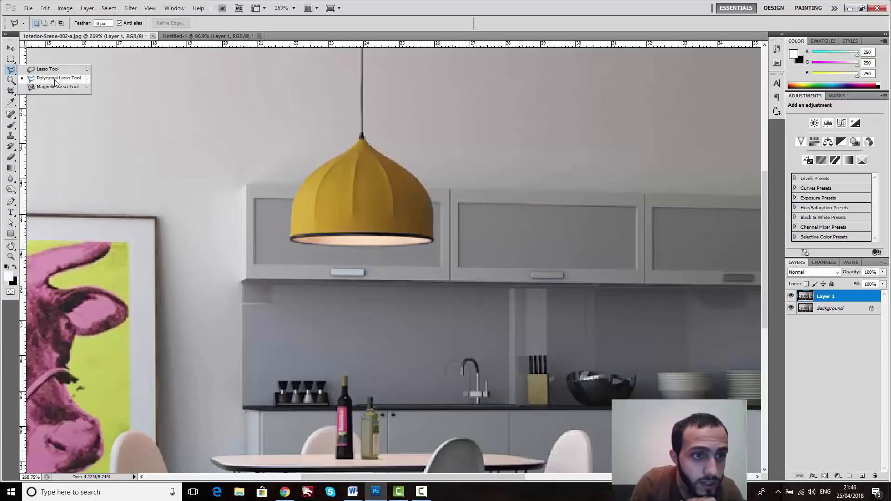
left_click(75, 79)
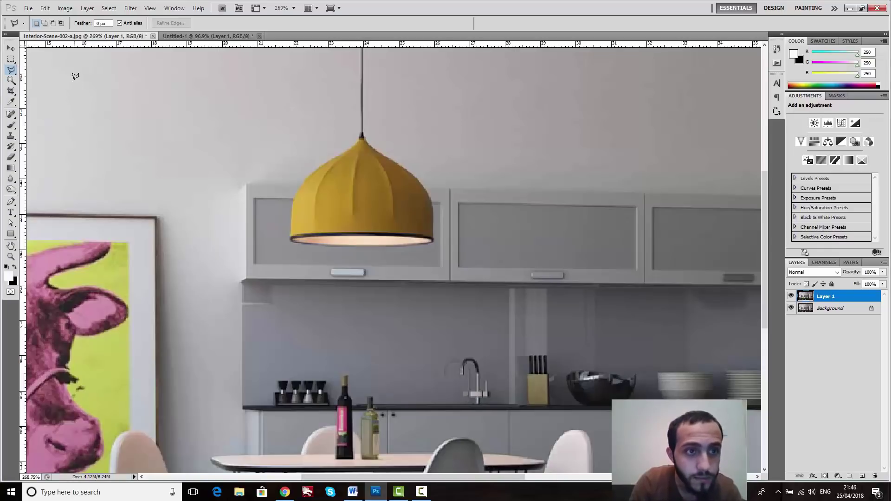
key("z")
mouse_move(363, 254)
left_mouse_down()
mouse_move(408, 280)
mouse_move(392, 283)
mouse_move(418, 288)
left_mouse_up()
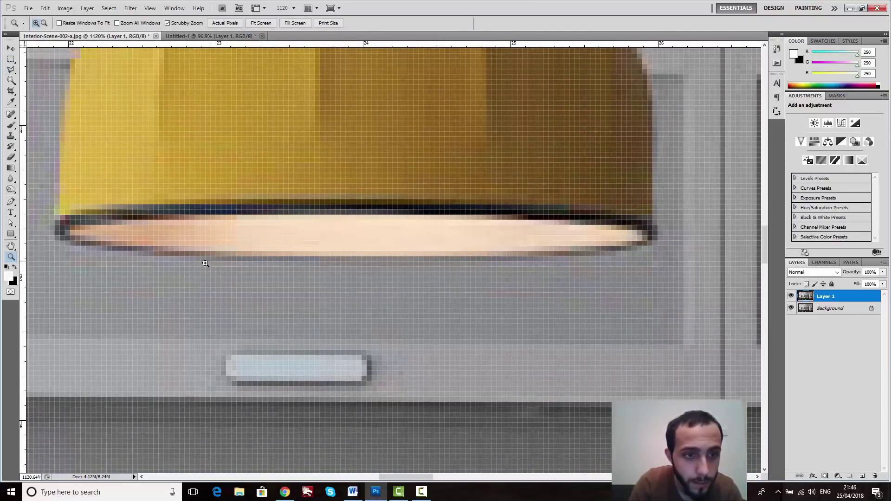
left_click_drag(389, 477, 385, 476)
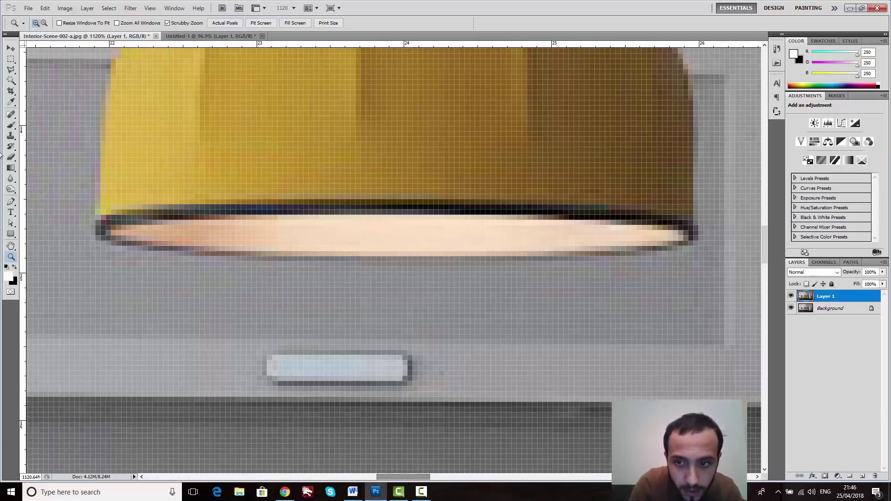
left_click(11, 70)
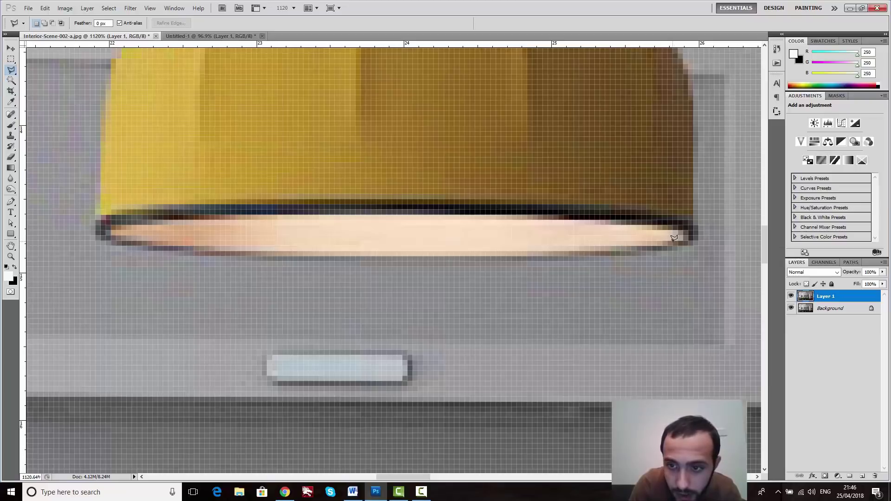
left_click(673, 240)
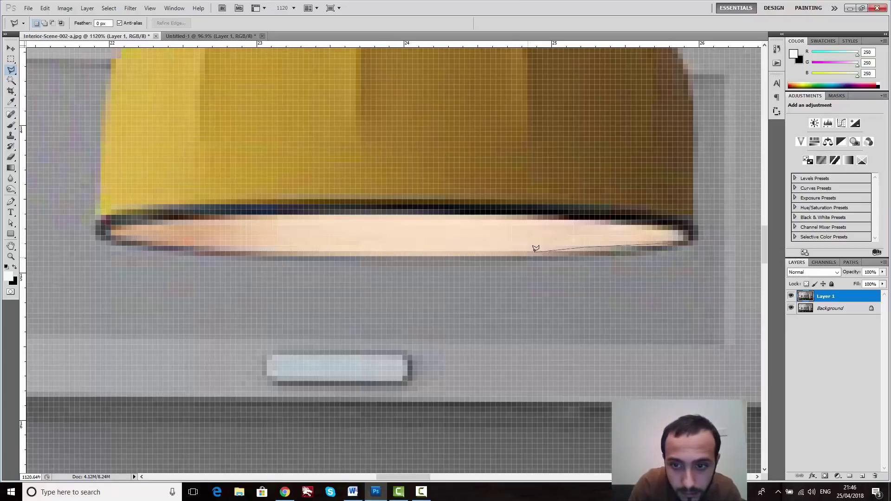
left_click(532, 254)
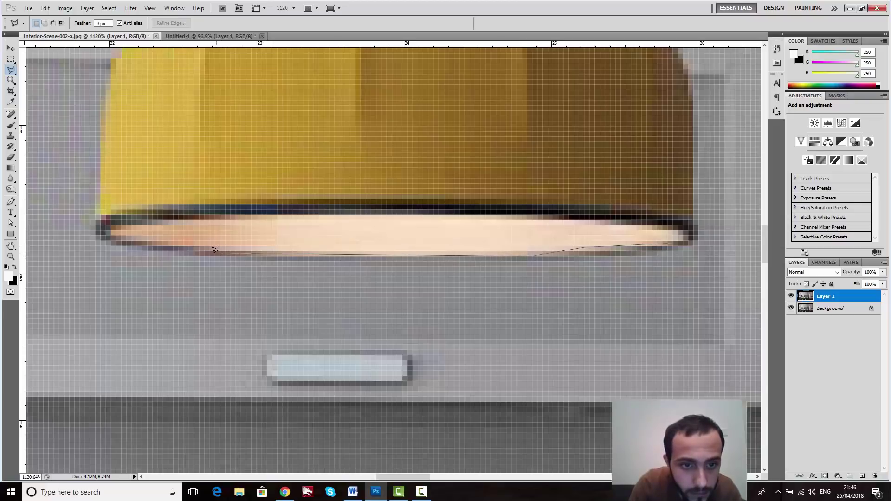
left_click(203, 251)
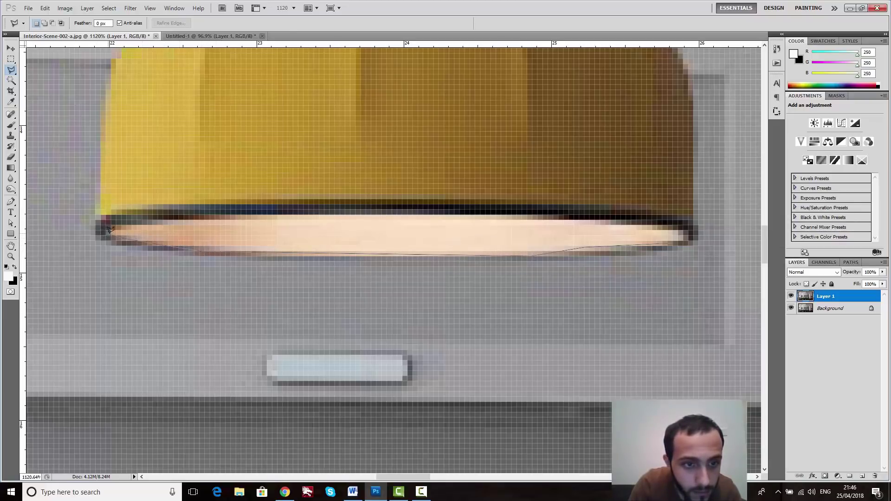
left_click(122, 221)
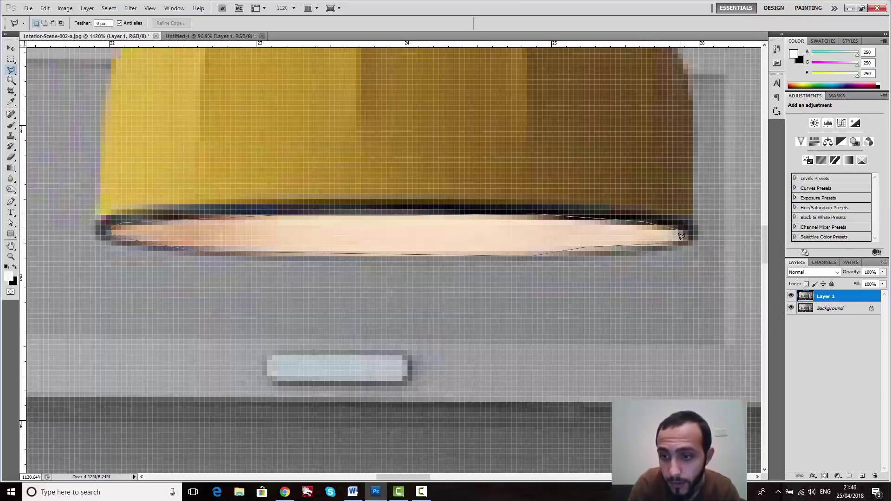
left_click(679, 232)
left_click(672, 240)
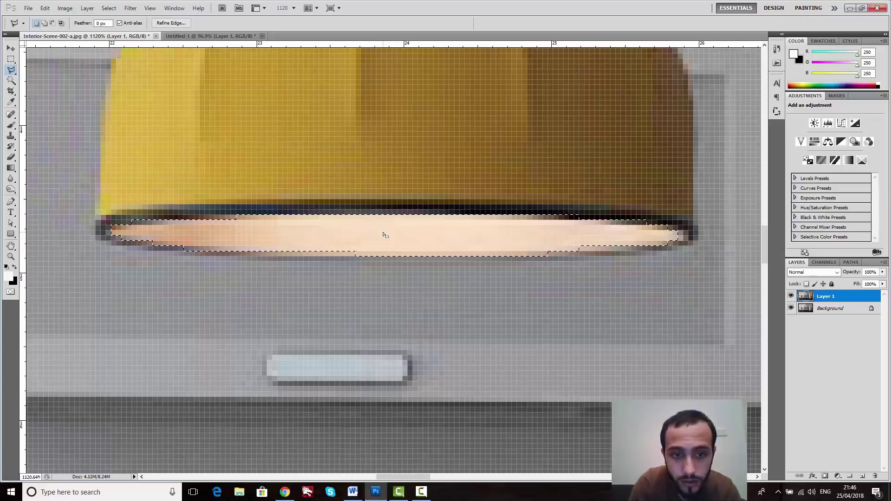
- Add a new empty layer above Layer 1 while keeping the lamp opening selected
scroll(470, 211, "down", 1)
scroll(470, 211, "down", 1)
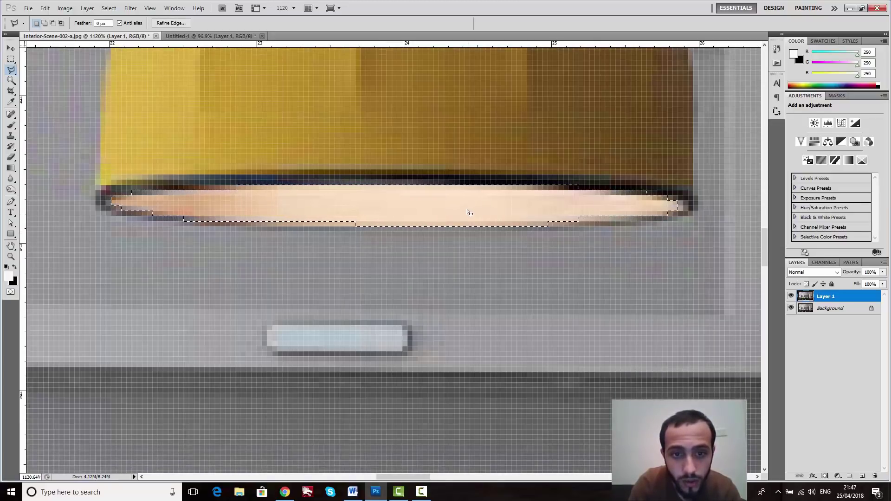
scroll(471, 215, "down", 1)
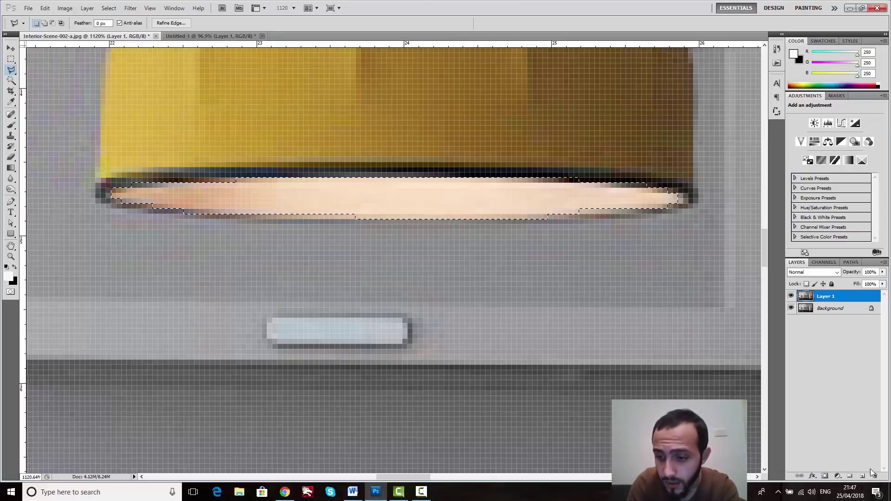
left_click(862, 477)
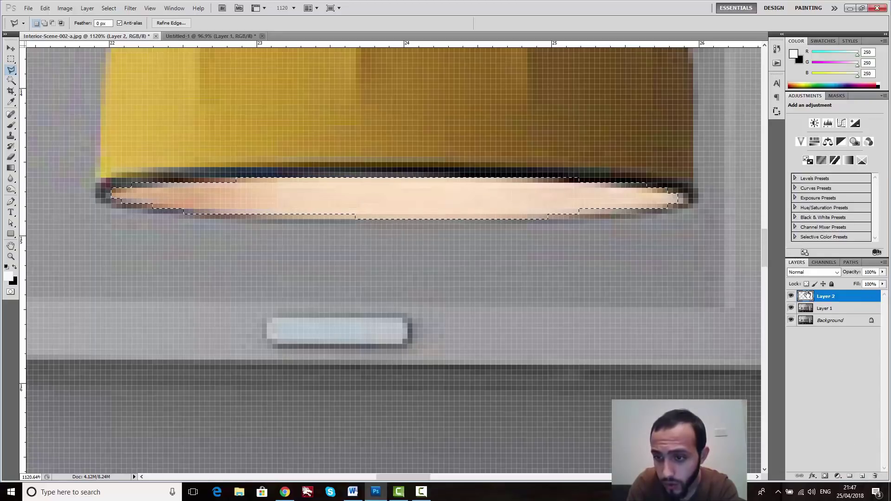
key("ctrl+z")
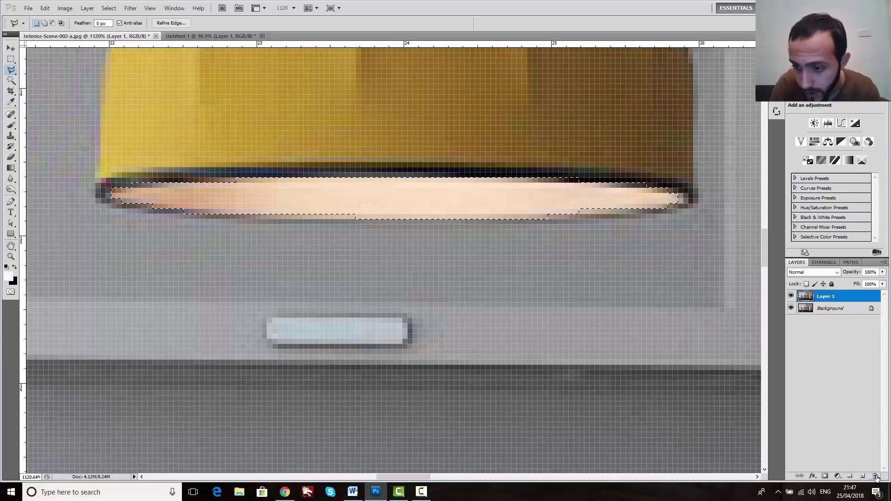
left_click(862, 476)
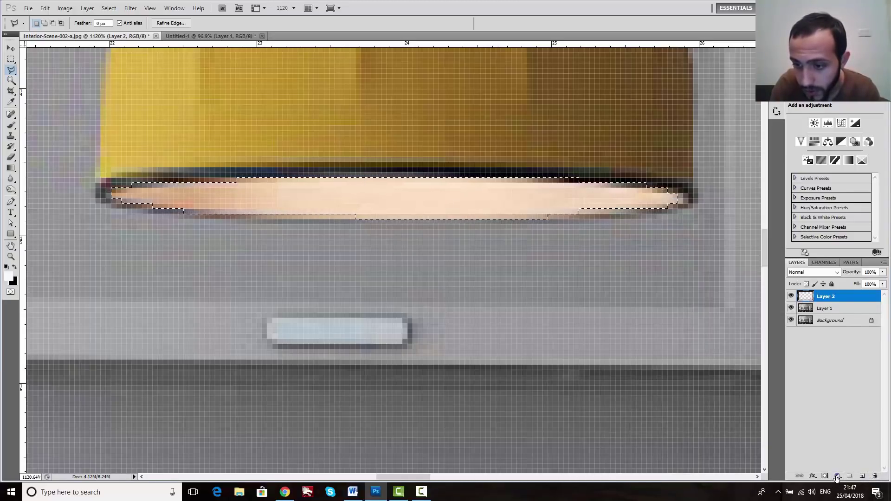
- Add a Curves adjustment limited to the lamp opening and brighten it with a curve point at input 4, output 250
left_click(836, 476)
left_click(839, 341)
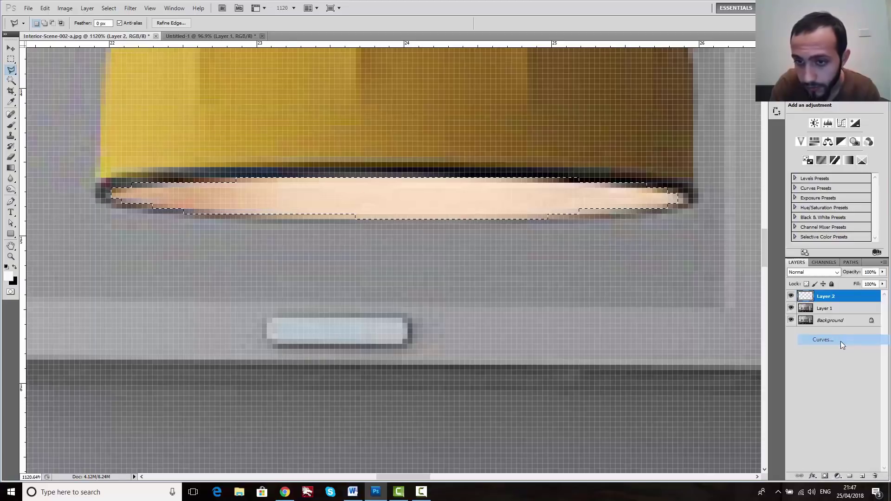
left_click_drag(828, 184, 808, 135)
- Toggle the Curves adjustment's visibility off and on to compare the lamp with and without the brightening
key("z")
left_click_drag(523, 151, 394, 172)
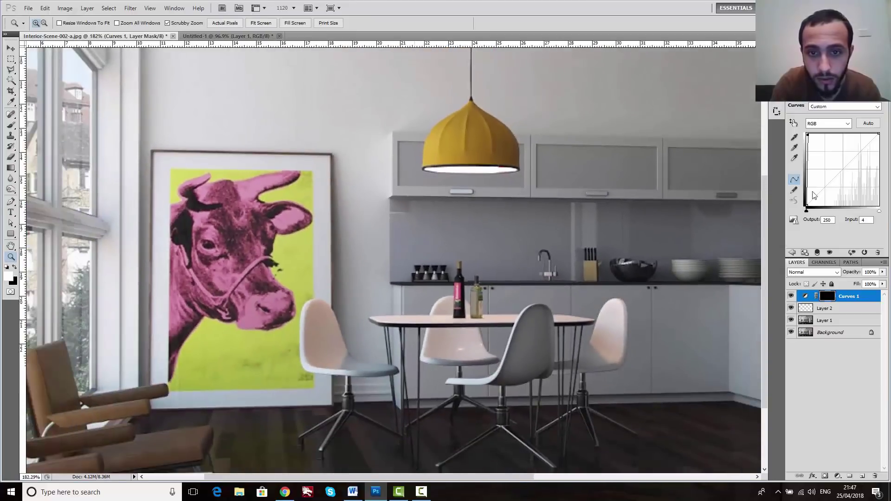
left_click(790, 297)
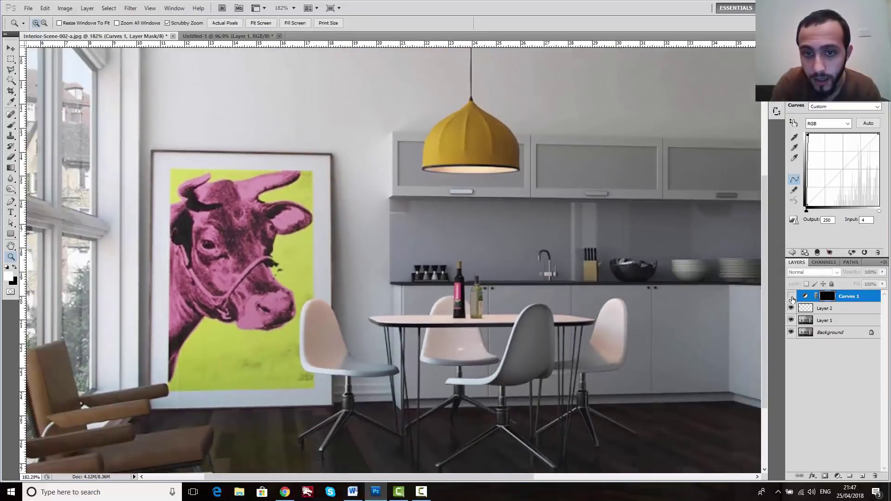
left_click(790, 297)
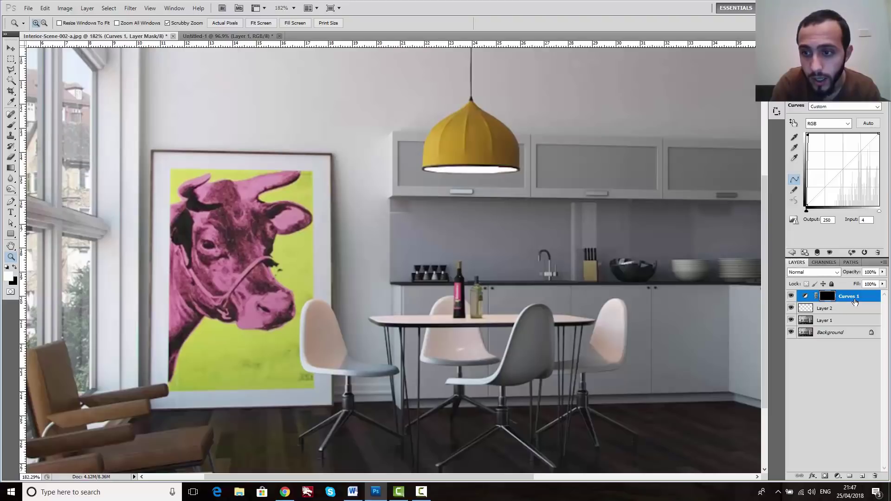
- Soften the edges of the Curves 1 mask at the lamp opening with a Gaussian Blur of 4.6 pixels radius
left_click_drag(480, 180, 524, 195)
scroll(639, 185, "up", 1)
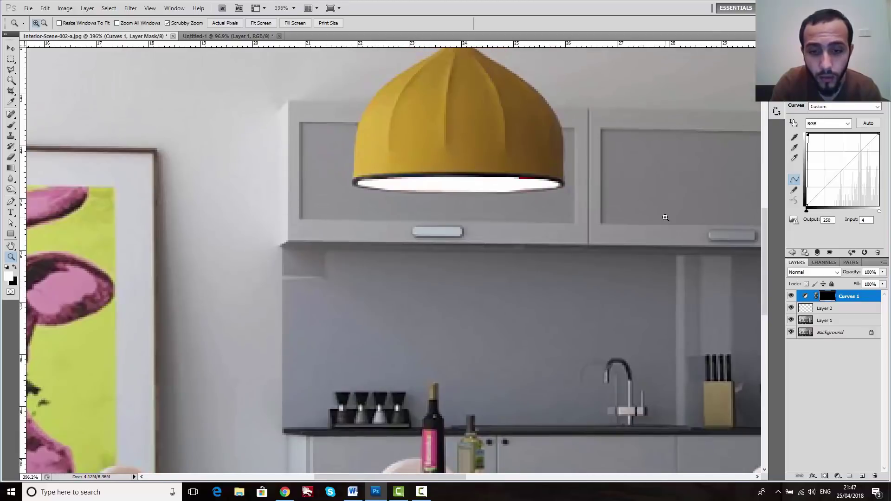
mouse_move(530, 199)
left_mouse_down()
mouse_move(492, 202)
mouse_move(539, 207)
left_mouse_up()
left_click(130, 8)
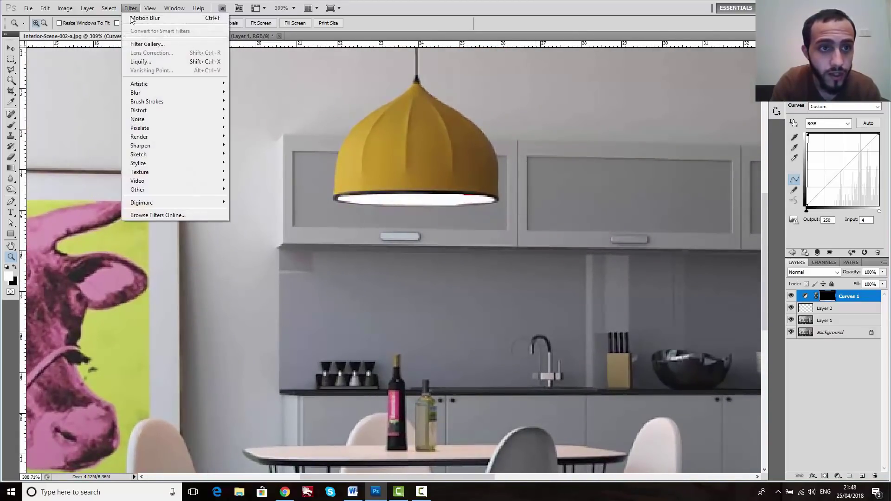
mouse_move(179, 93)
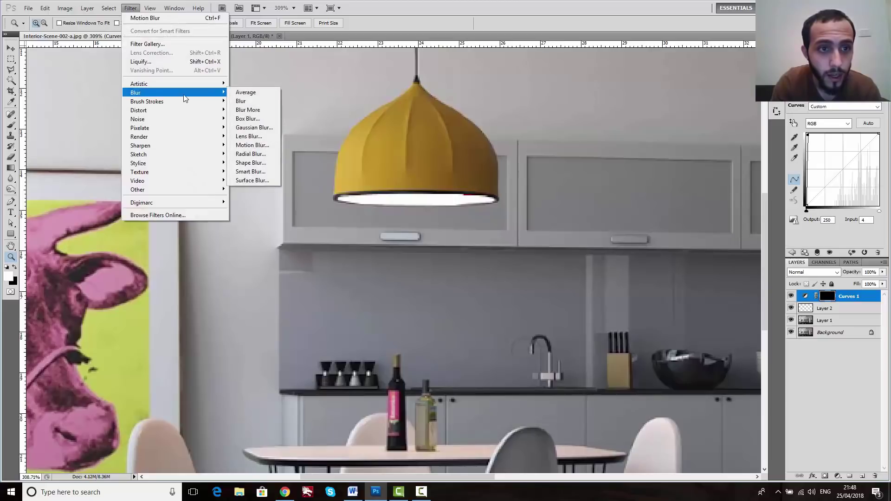
left_click(268, 131)
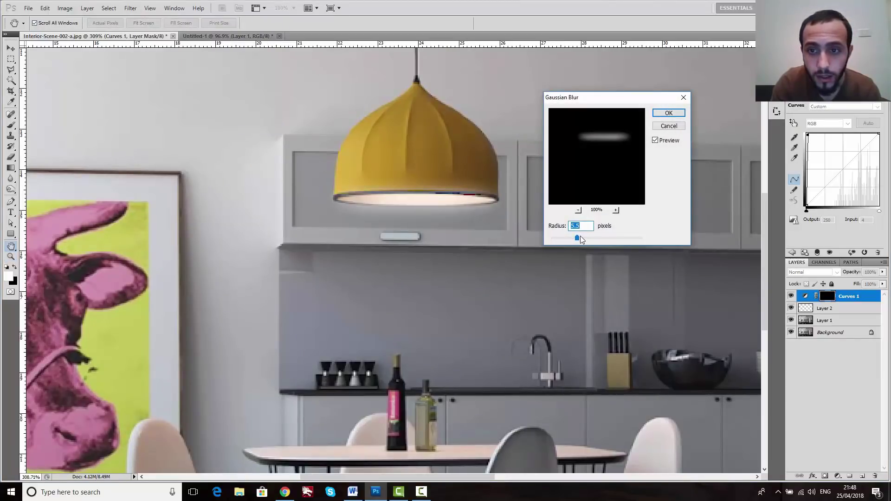
left_click_drag(613, 152, 592, 145)
left_click_drag(577, 237, 553, 241)
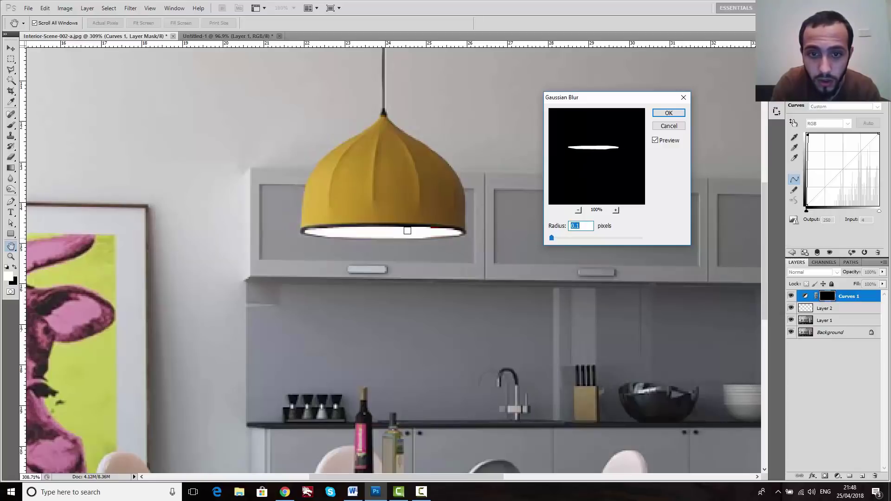
left_click(575, 239)
left_click_drag(579, 243, 575, 243)
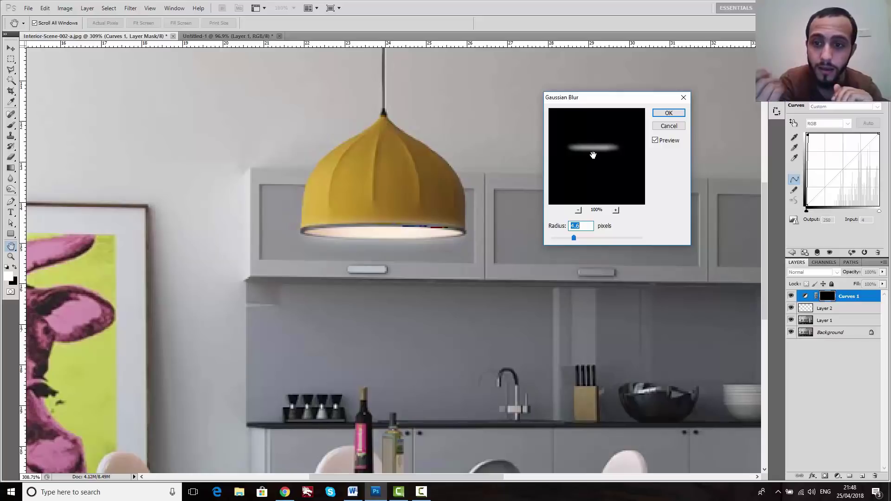
left_click(667, 113)
key("z")
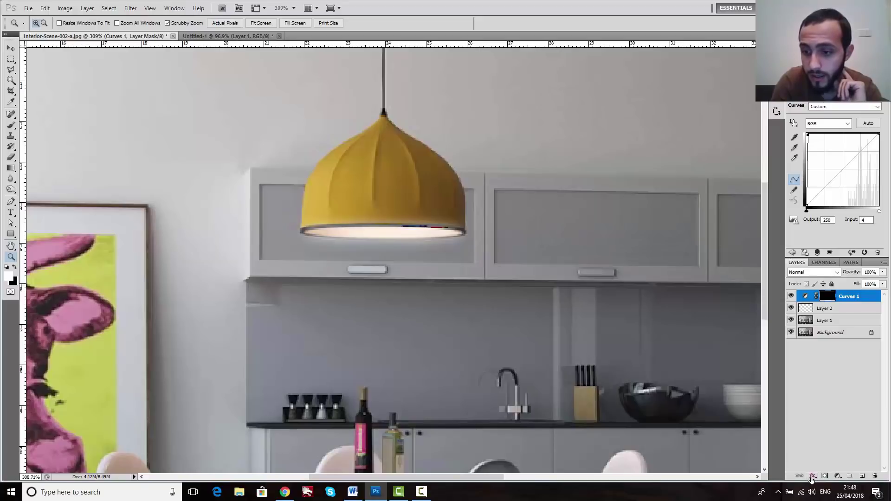
- Add a Color Overlay effect to the Curves 1 layer in warm orange, #f8a300
left_click(811, 476)
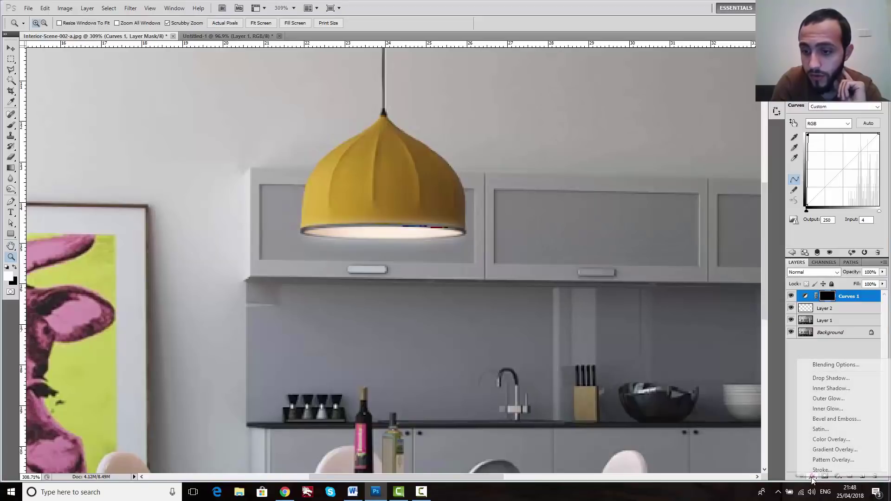
left_click(825, 440)
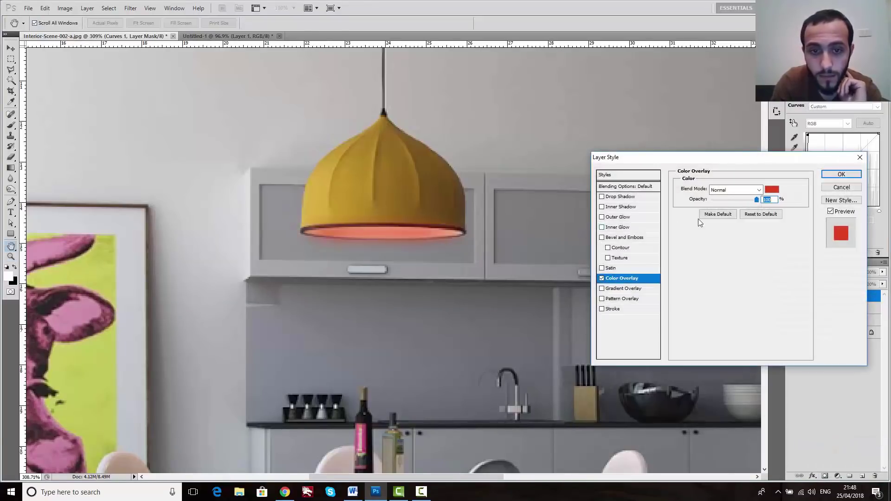
left_click(770, 190)
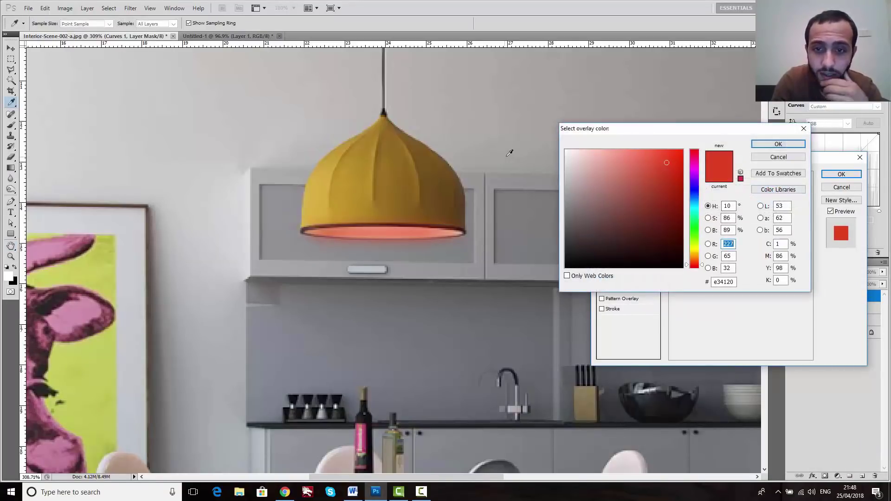
key("ctrl+1")
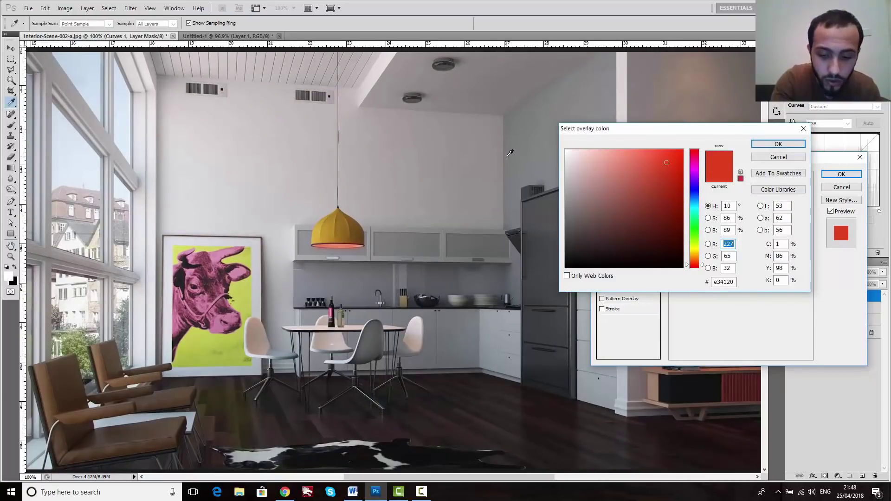
key("ctrl+plus")
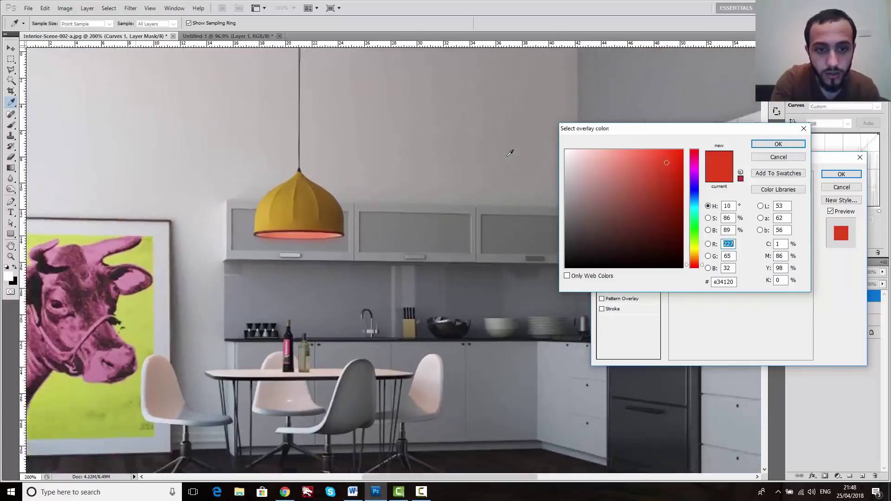
key("ctrl+minus")
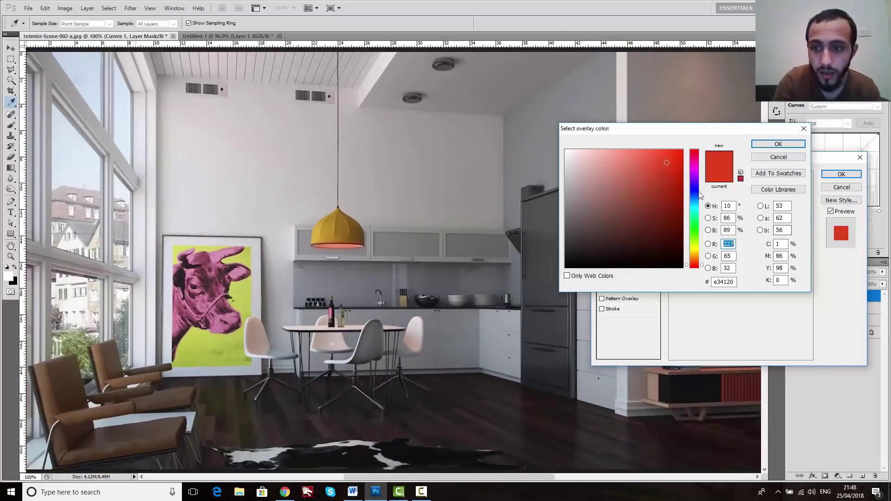
left_click(336, 232)
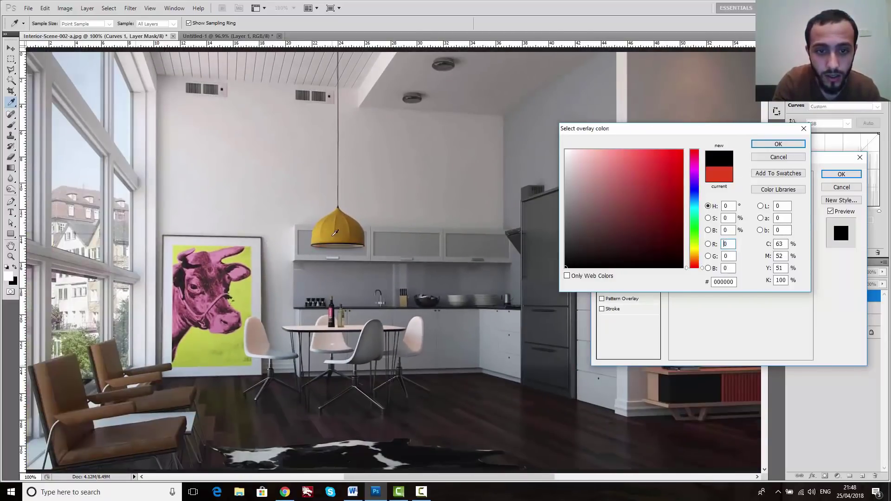
left_click_drag(585, 186, 580, 231)
left_click(609, 200)
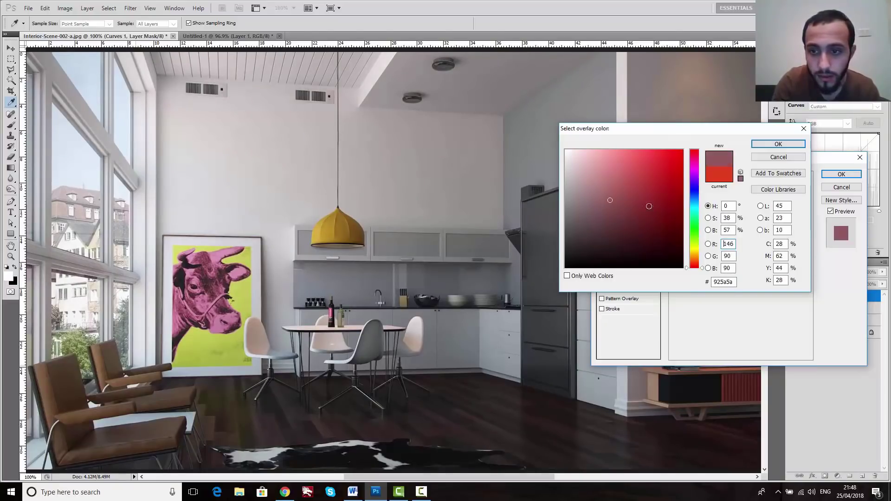
left_click(695, 254)
mouse_move(660, 198)
left_mouse_down()
mouse_move(672, 165)
mouse_move(663, 167)
mouse_move(696, 136)
mouse_move(713, 154)
left_mouse_up()
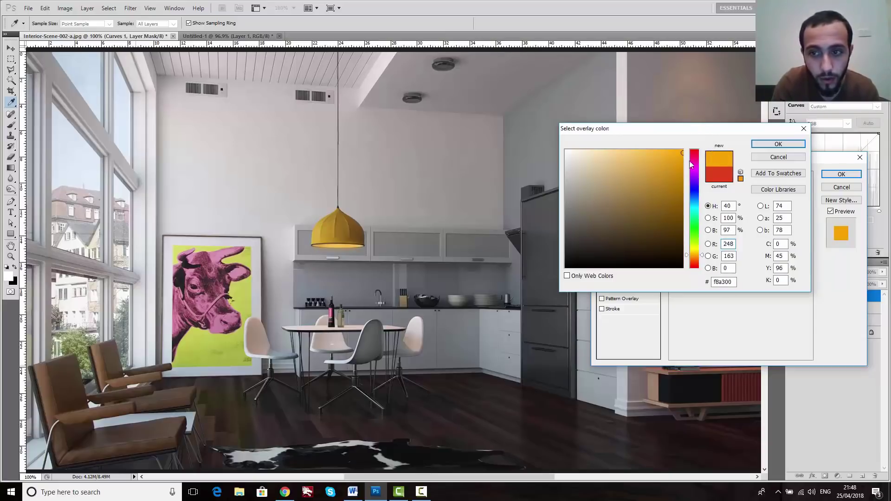
left_click_drag(680, 152, 686, 154)
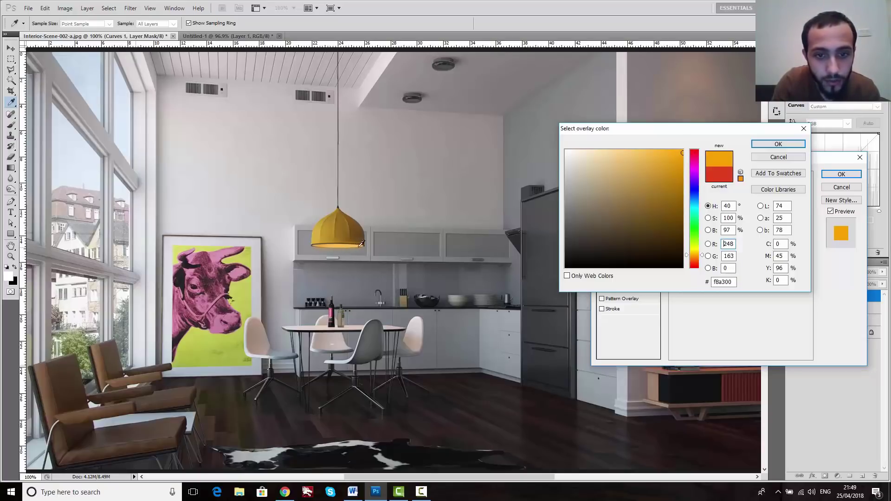
left_click(778, 144)
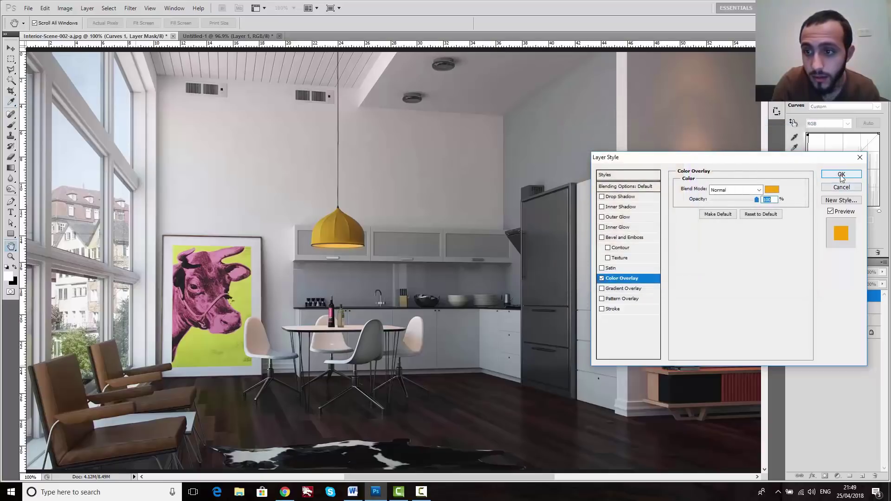
left_click(840, 174)
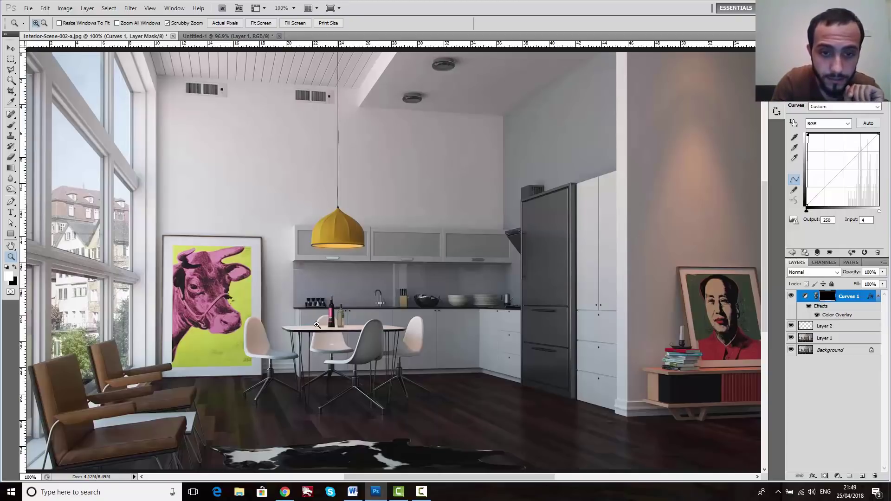
- Add a new layer and select a light cone with the Polygonal Lasso from the lamp rim to the outer chairs, following the front chair's back
left_click(11, 69)
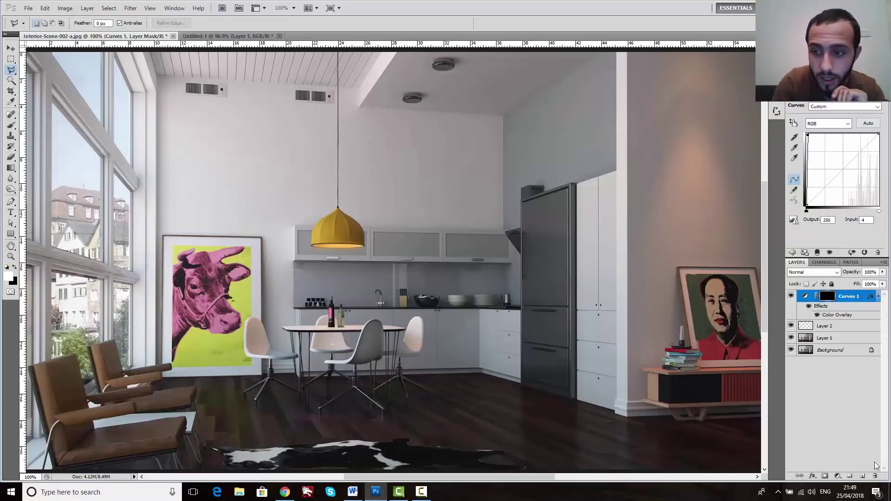
left_click(860, 476)
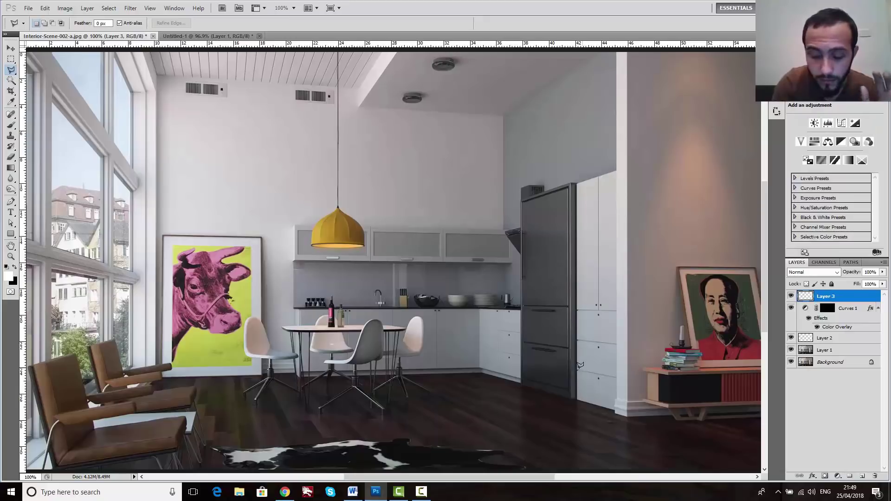
key("z")
left_click_drag(375, 323, 371, 264)
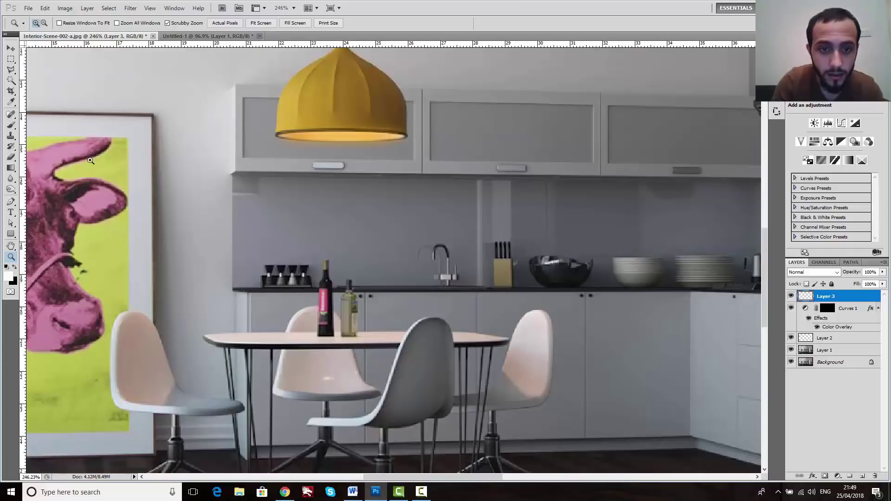
left_click(10, 70)
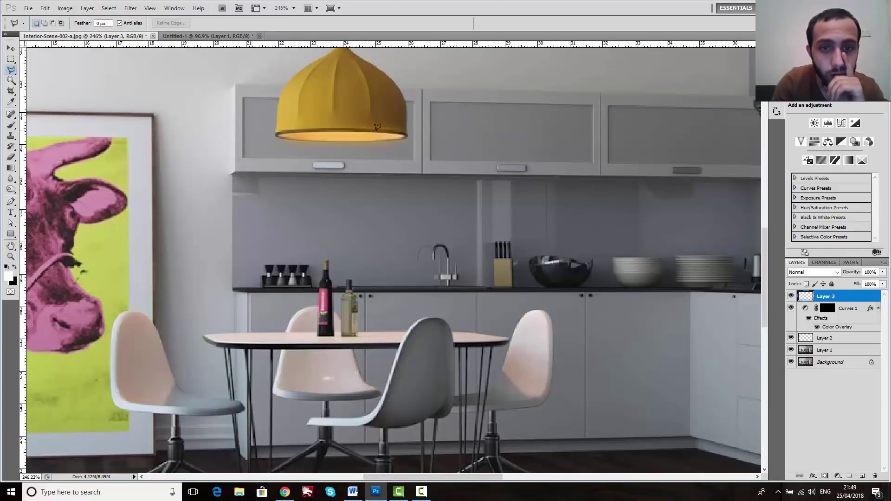
left_click(398, 134)
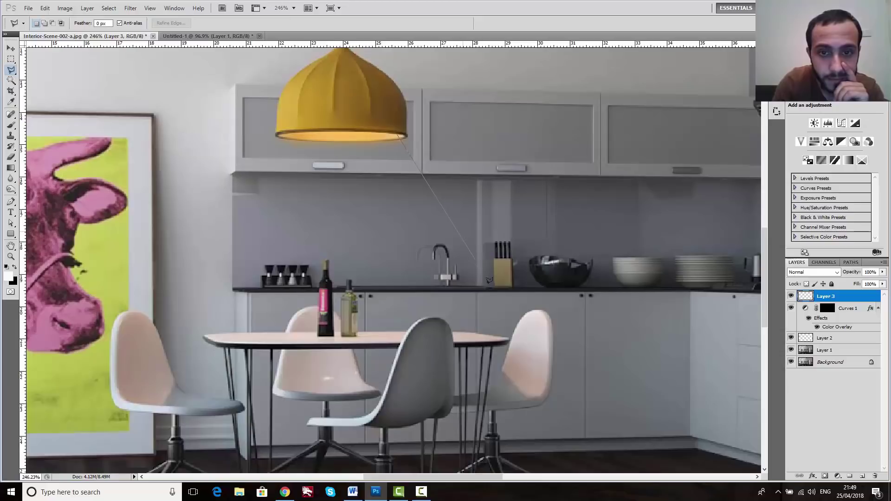
left_click(550, 376)
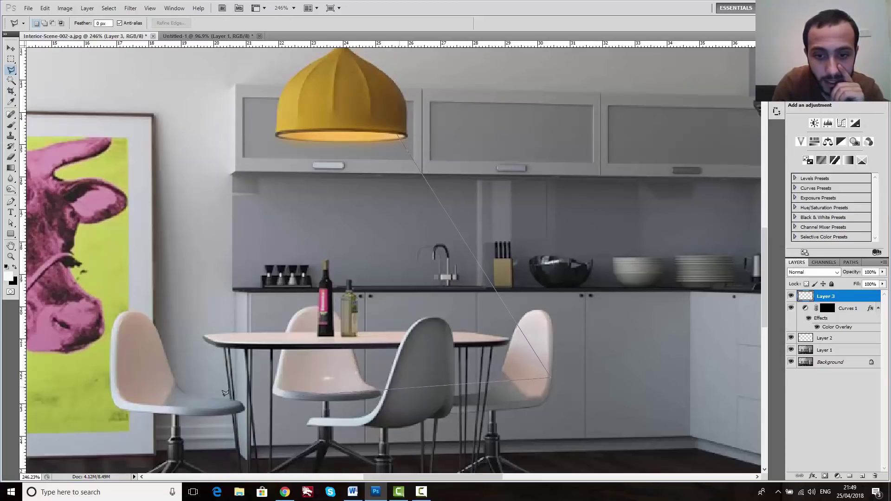
left_click(454, 343)
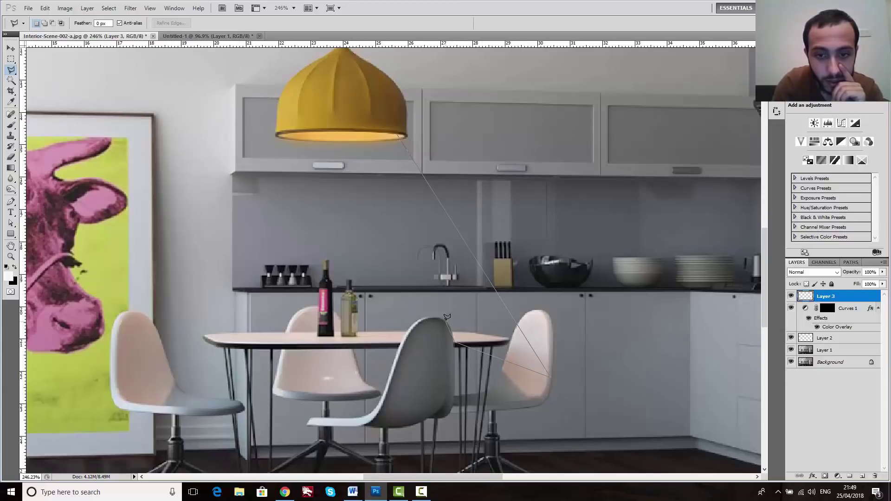
left_click(447, 316)
left_click(423, 318)
left_click(399, 344)
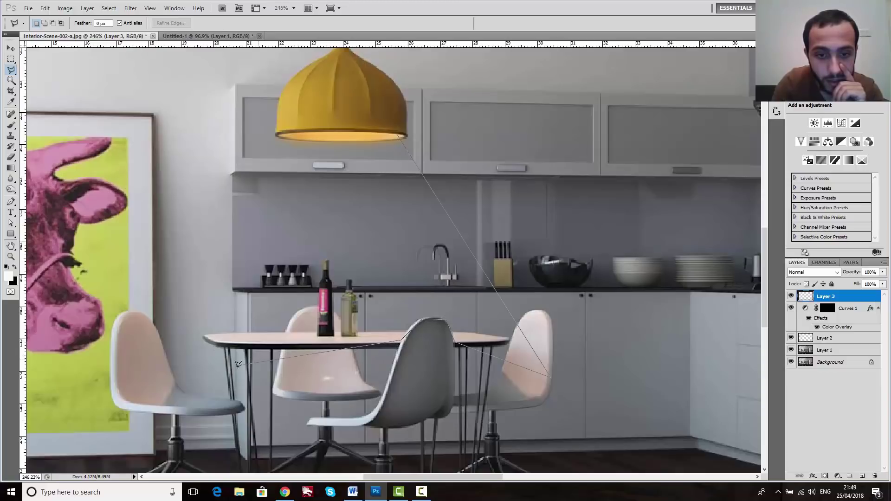
left_click(157, 371)
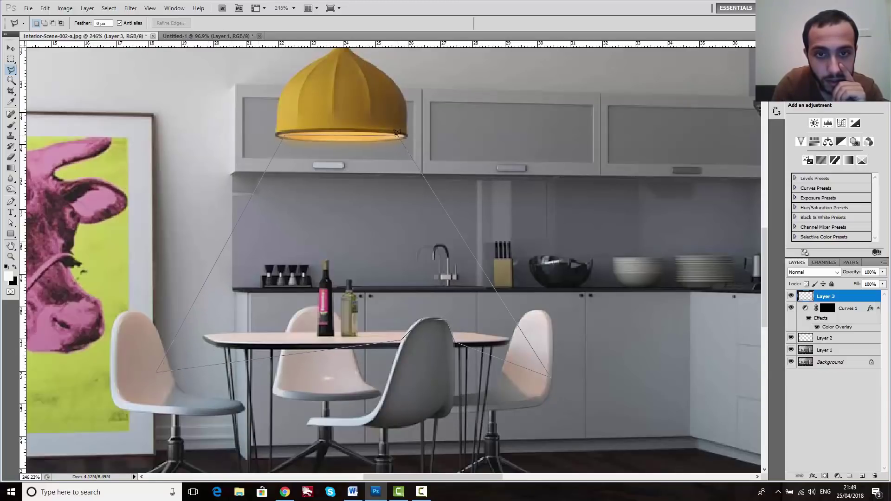
left_click(397, 131)
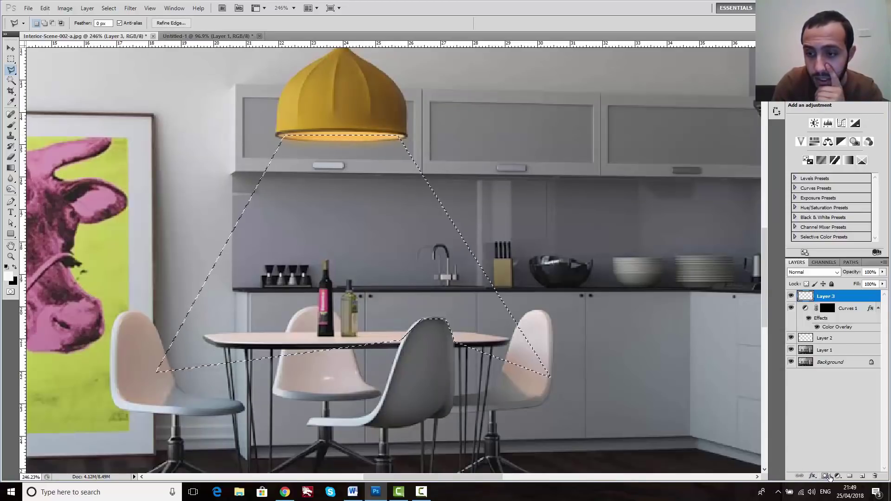
- Add a Curves adjustment limited to the light cone and brighten it with a curve point at input 4, output 242
left_click(833, 477)
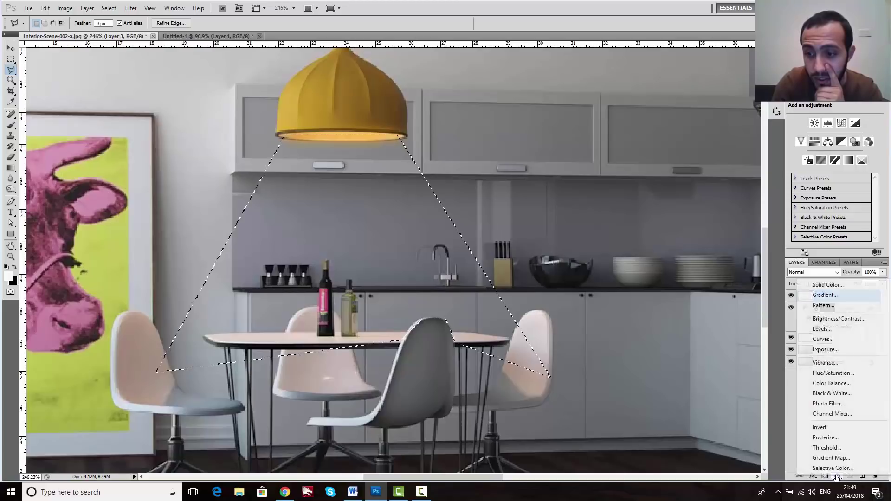
left_click(836, 339)
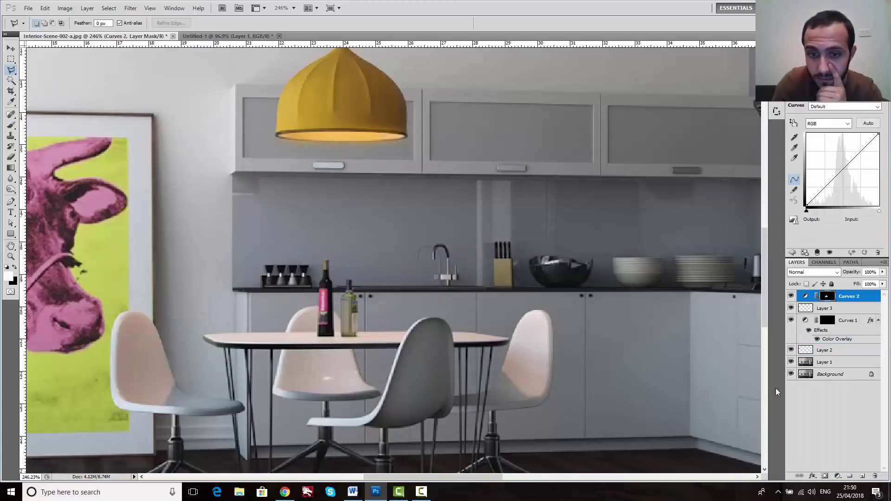
left_click_drag(831, 166, 807, 135)
key("z")
mouse_move(406, 223)
left_mouse_down()
mouse_move(372, 233)
mouse_move(335, 285)
left_mouse_up()
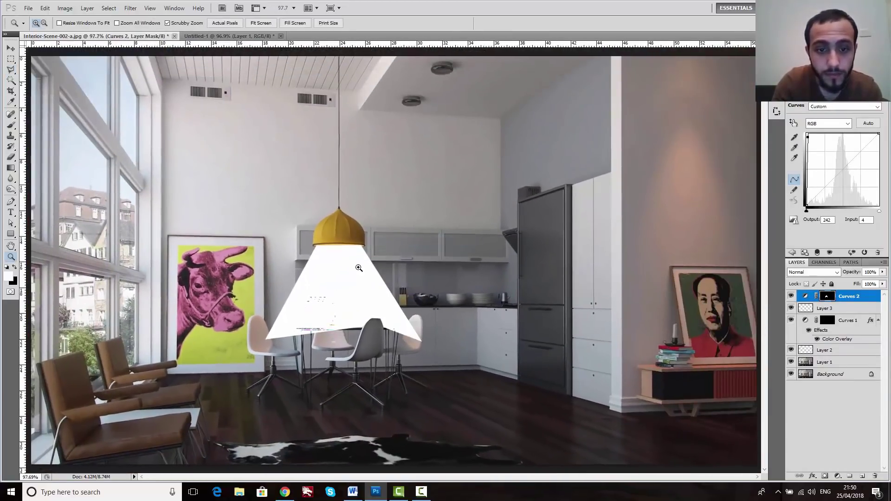
- Soften the Curves 2 light cone mask with a Gaussian Blur of 43.9 pixels radius
left_click(130, 8)
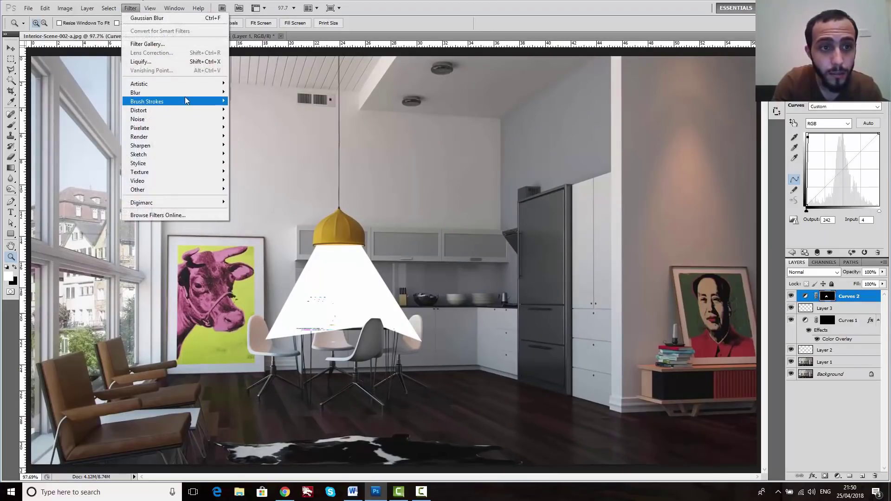
mouse_move(186, 92)
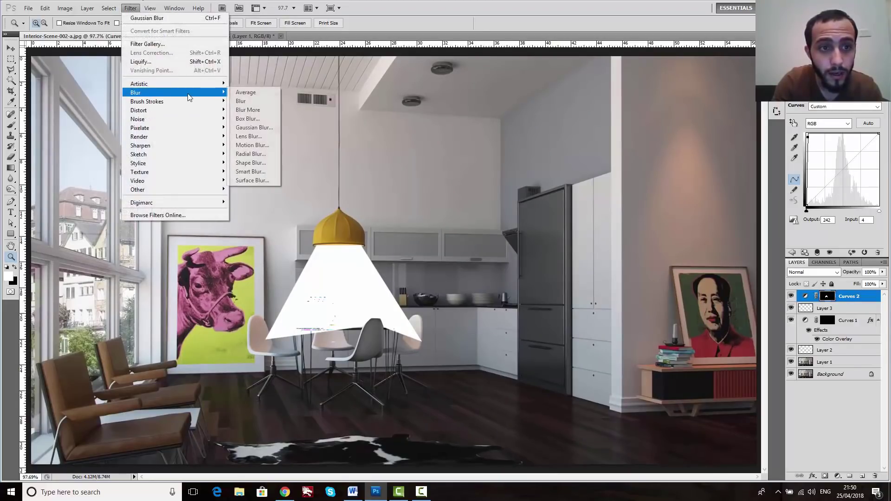
left_click(254, 127)
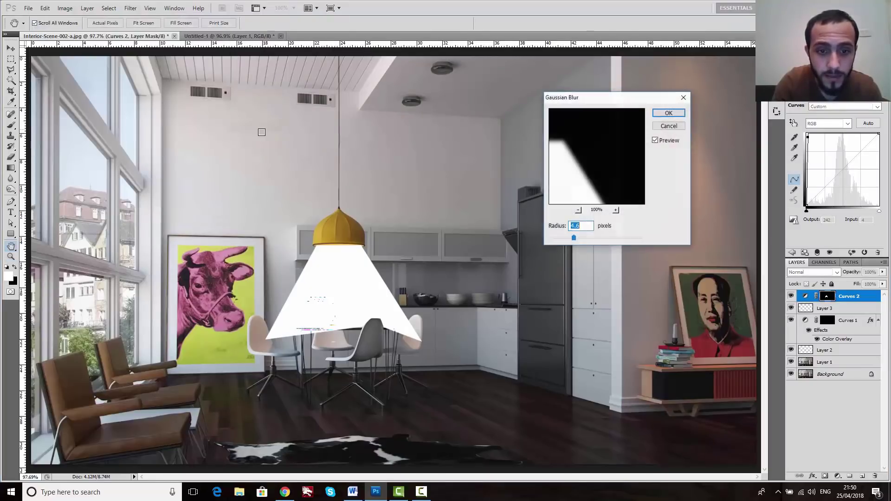
left_click_drag(574, 238, 597, 235)
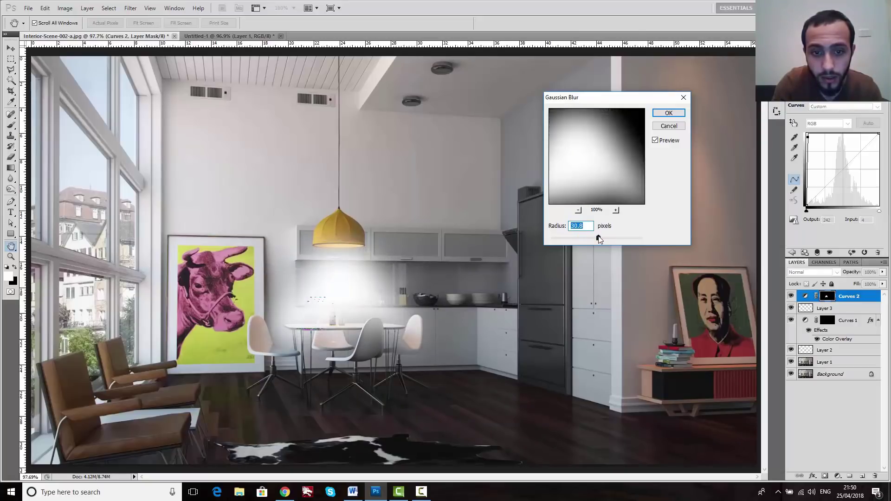
left_click_drag(602, 239, 606, 240)
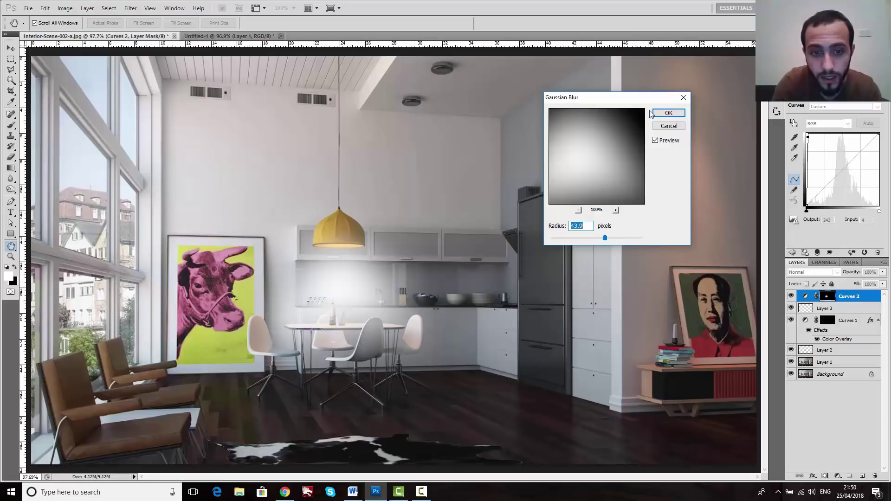
left_click(669, 113)
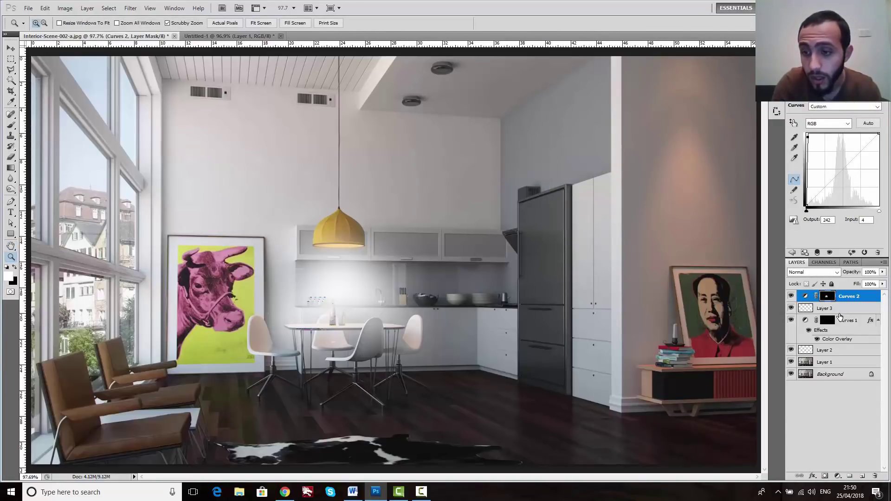
- Copy the Color Overlay layer style from Curves 1 and paste it onto Curves 2
left_click(812, 476)
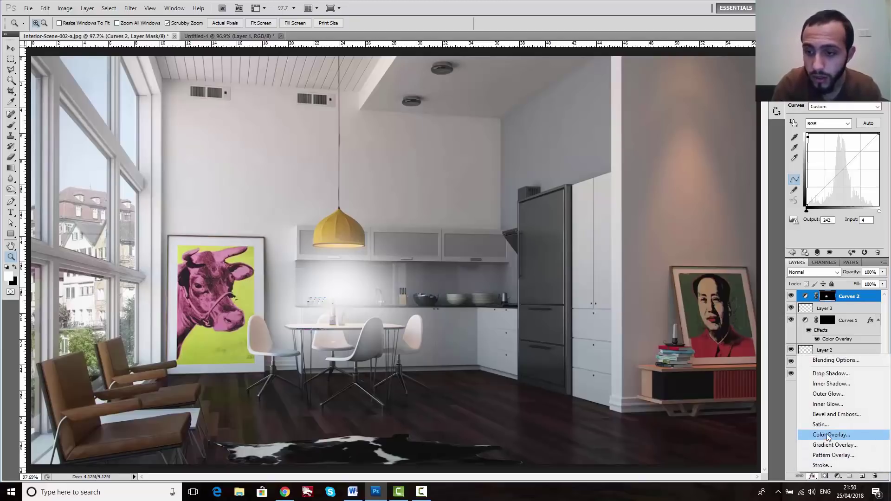
left_click(838, 324)
right_click(842, 327)
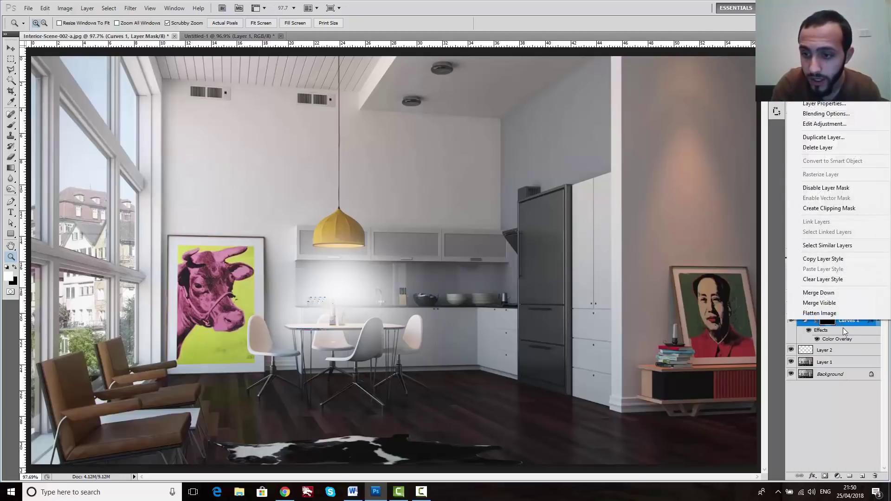
left_click(825, 328)
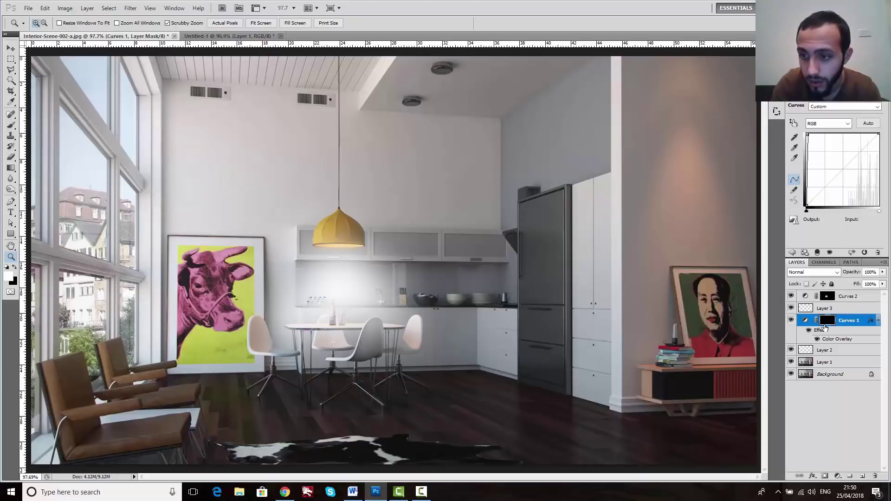
right_click(846, 325)
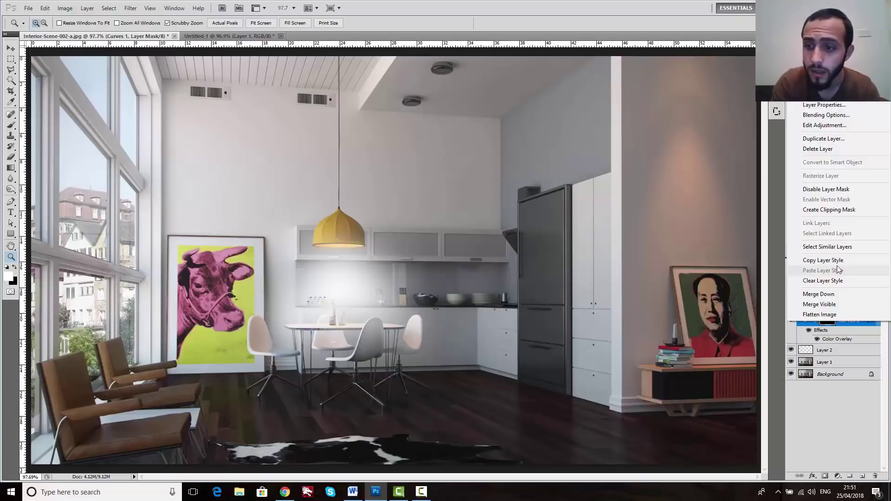
left_click(832, 260)
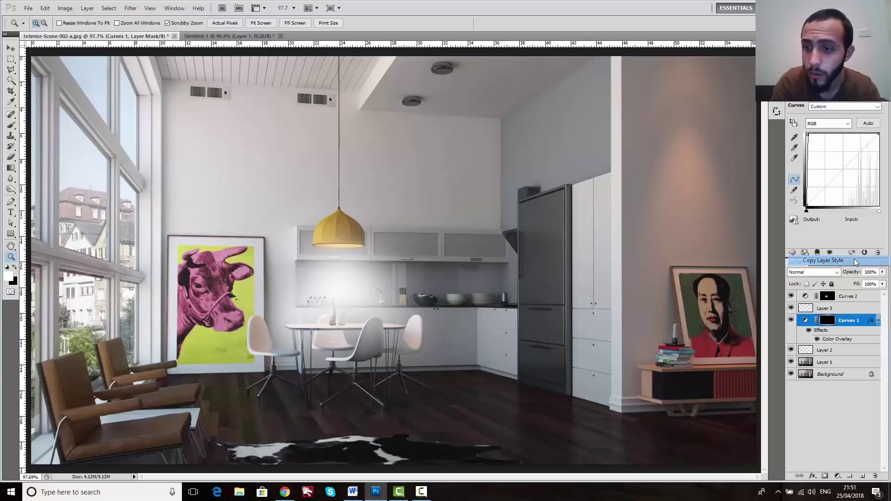
right_click(848, 297)
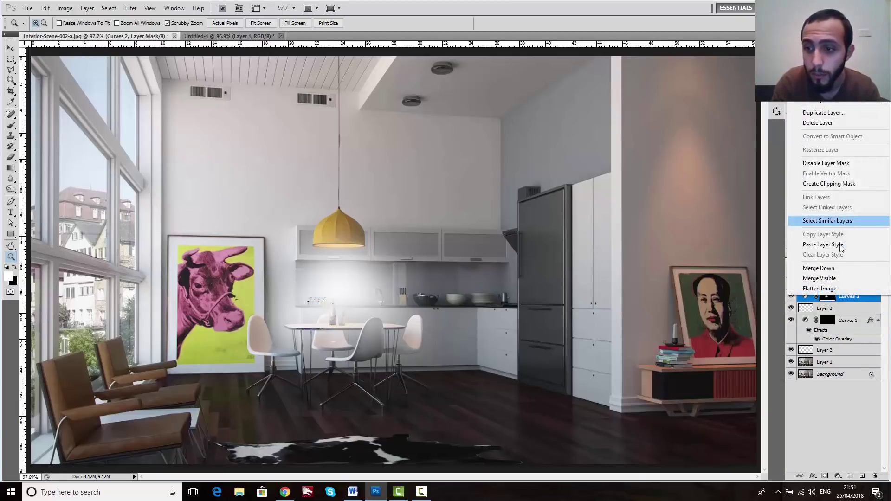
left_click(822, 244)
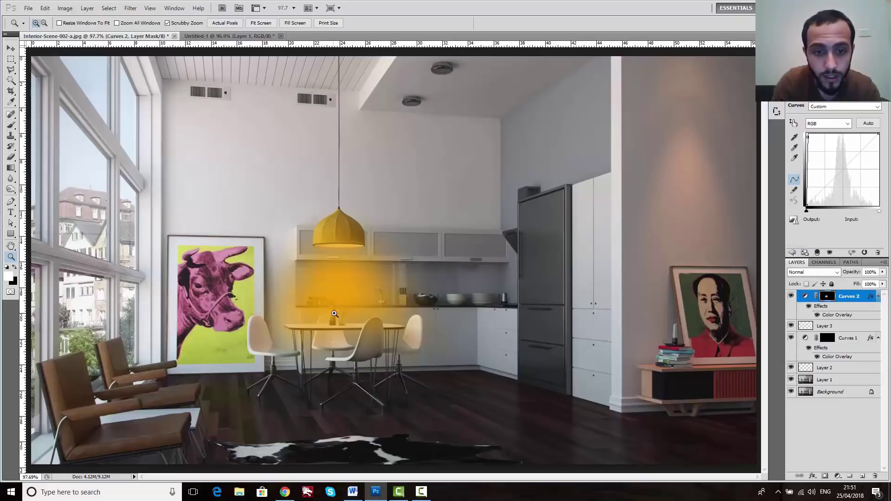
- Reduce the Curves 2 layer's opacity to 59% to tone down the orange glow
left_click_drag(337, 329, 360, 338)
key("ctrl+0")
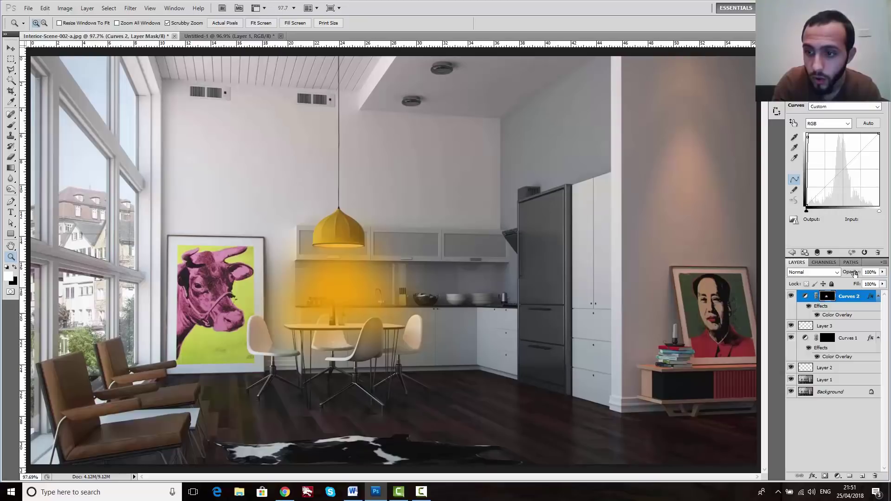
left_click_drag(852, 273, 777, 277)
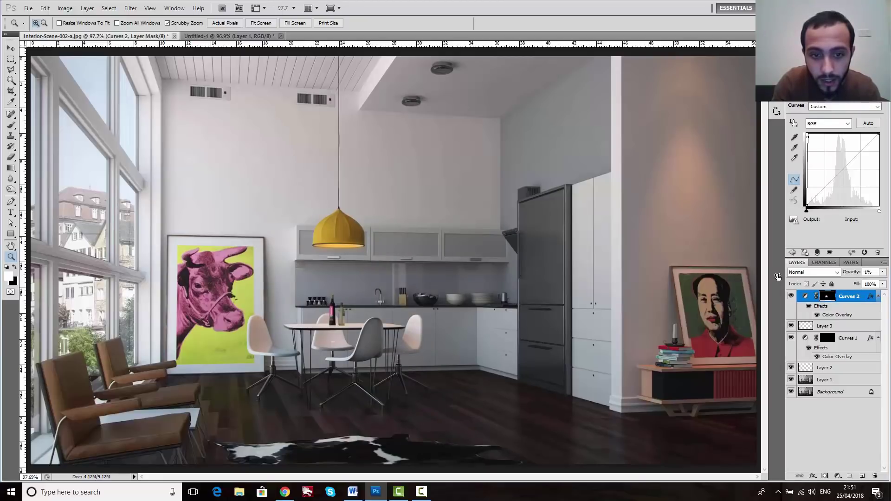
left_click_drag(777, 276, 805, 277)
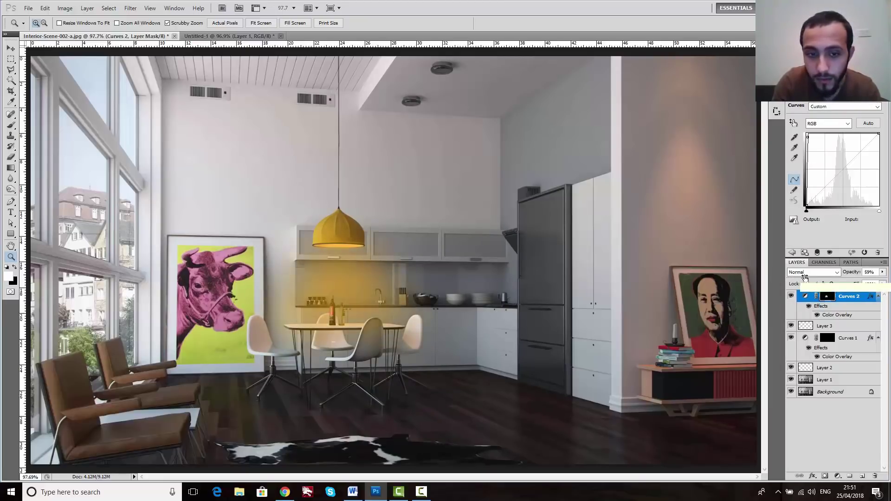
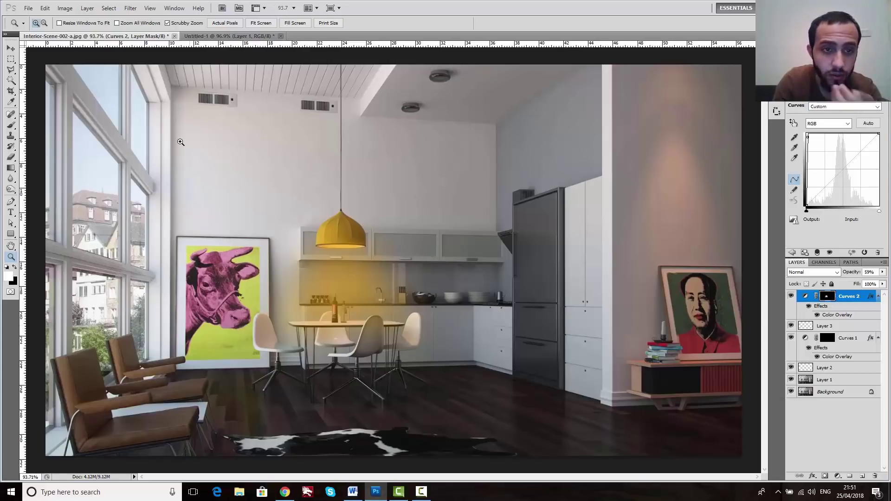
- Compare the artwork in the Untitled-1 document with the framed cow poster in the interior scene
left_click(224, 38)
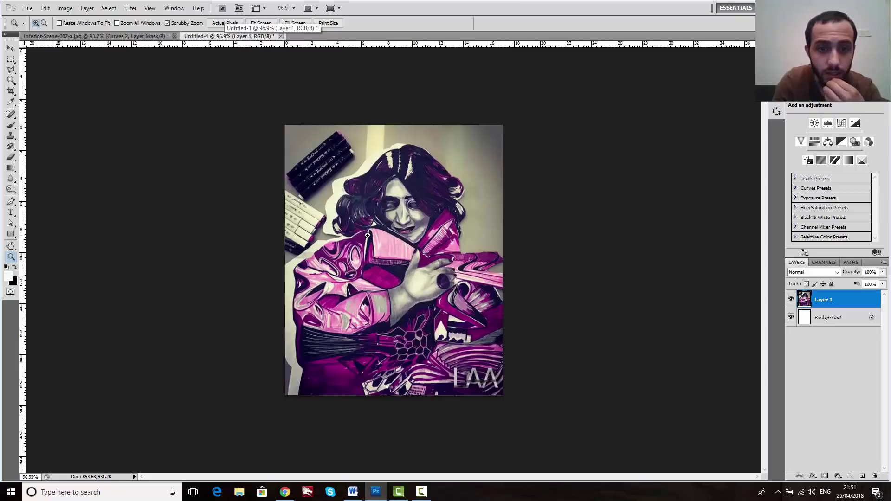
left_click(100, 38)
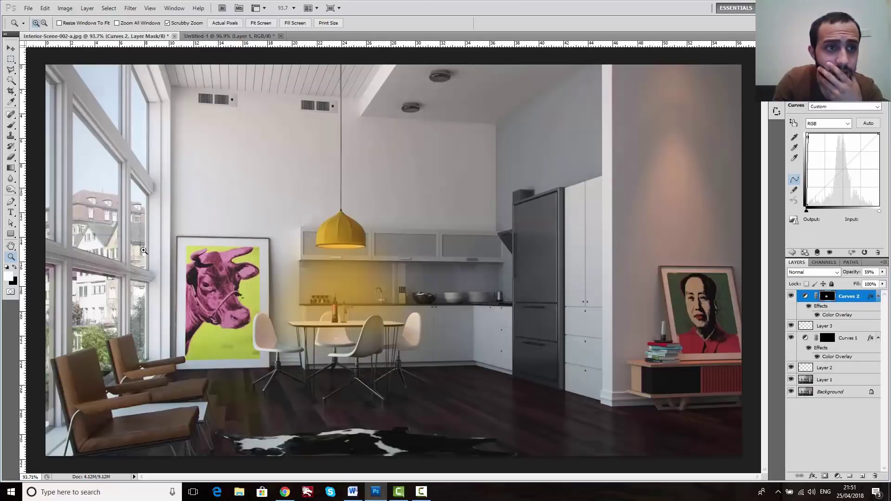
left_click_drag(194, 359, 244, 362)
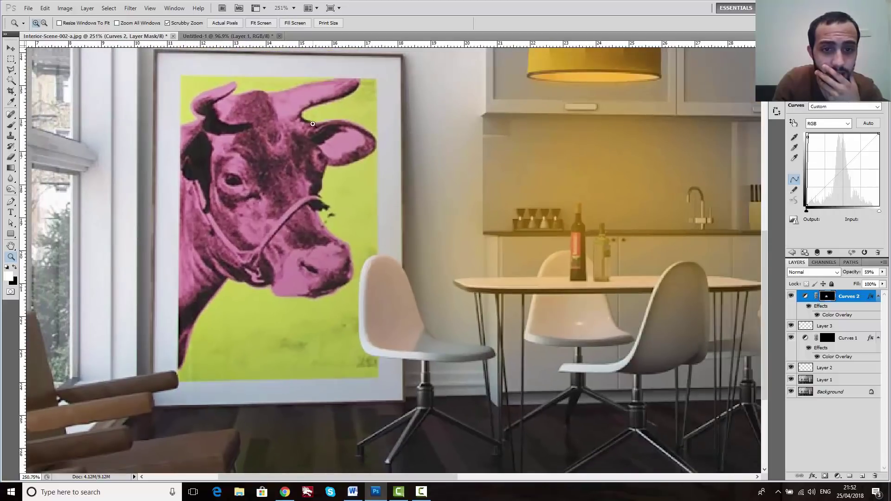
- Start a Polygonal Lasso selection at the cow artwork's lower-right corner and trace it up along the edge of the overlapping chair
left_click(11, 70)
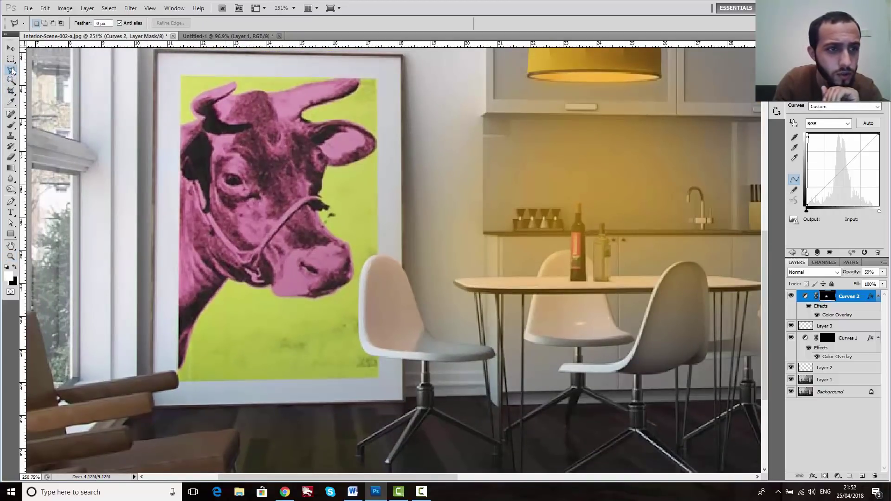
key("z")
mouse_move(231, 348)
left_mouse_down()
mouse_move(255, 355)
mouse_move(229, 356)
left_mouse_up()
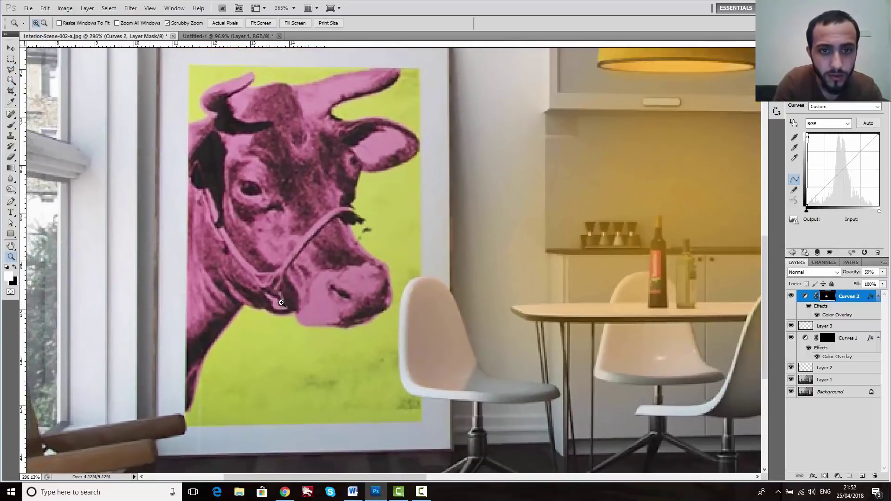
left_click(11, 71)
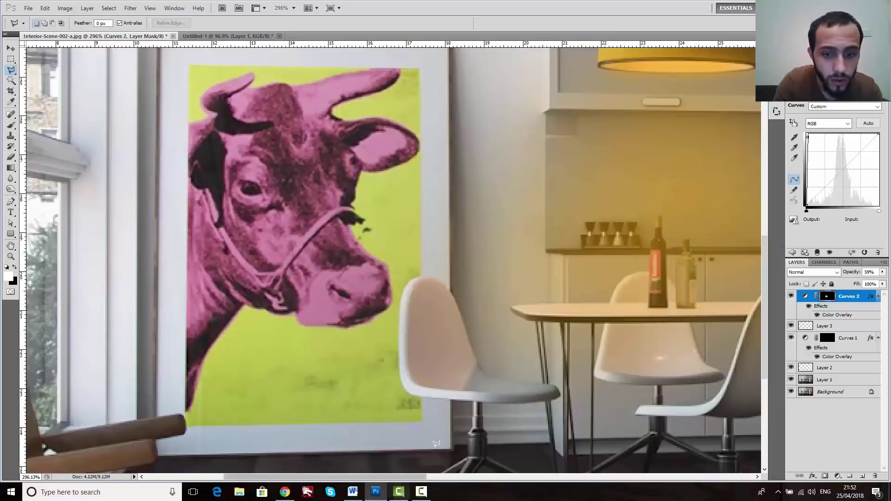
left_click_drag(421, 430, 431, 428)
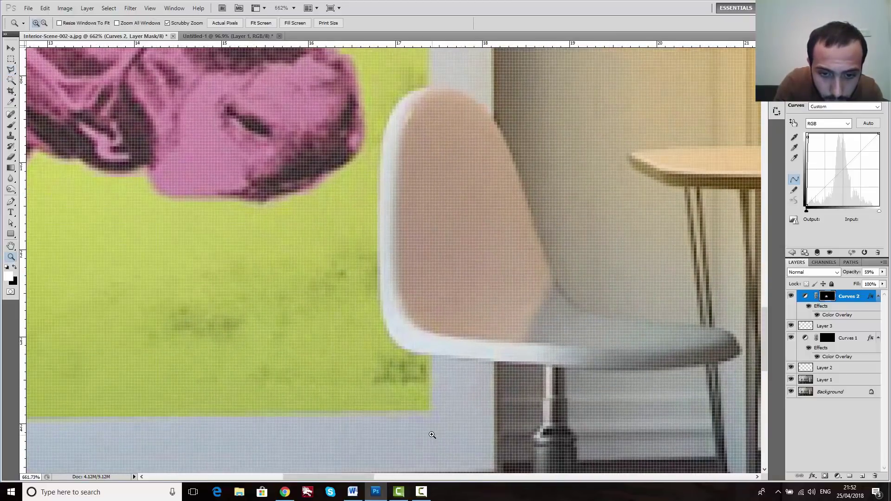
left_click(432, 408)
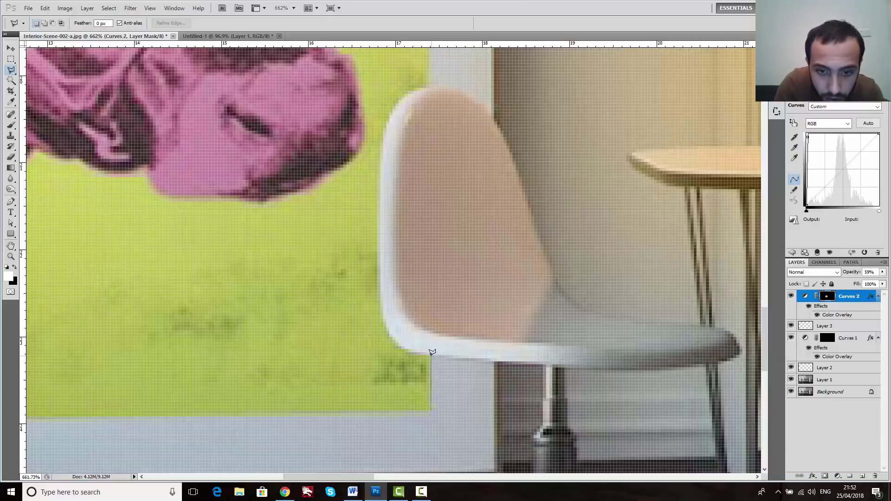
left_click(430, 353)
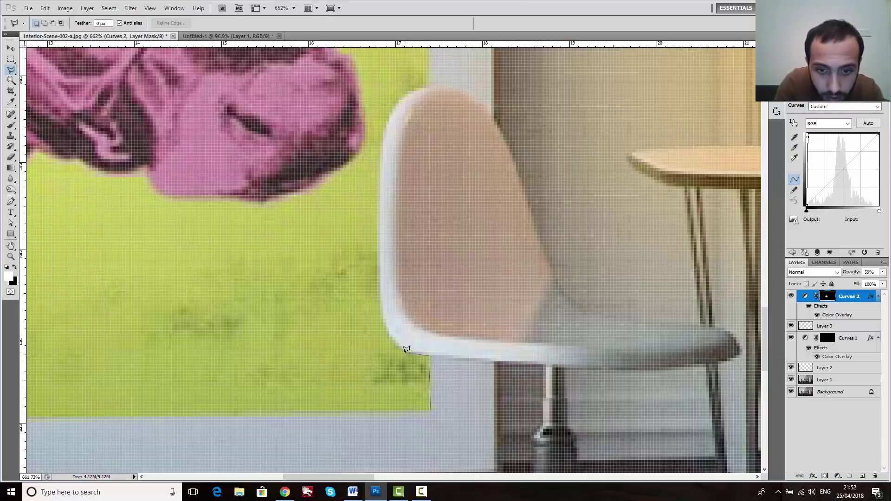
left_click(405, 349)
left_click(393, 341)
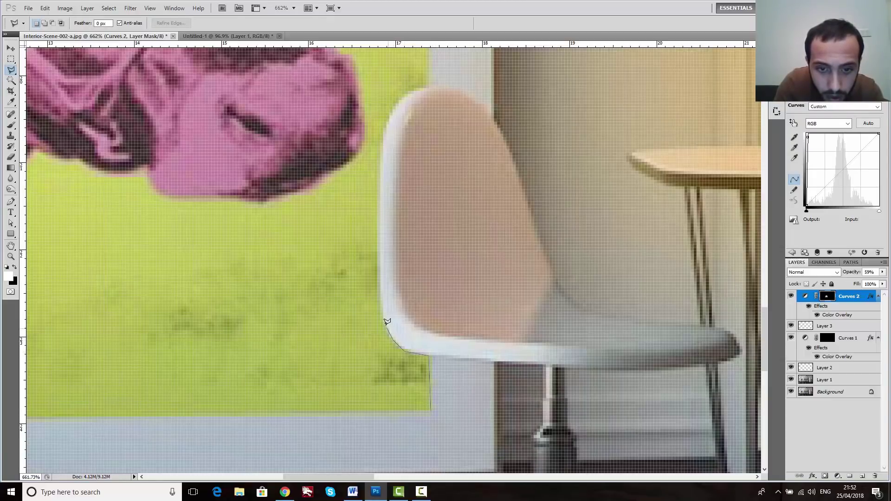
left_click(378, 252)
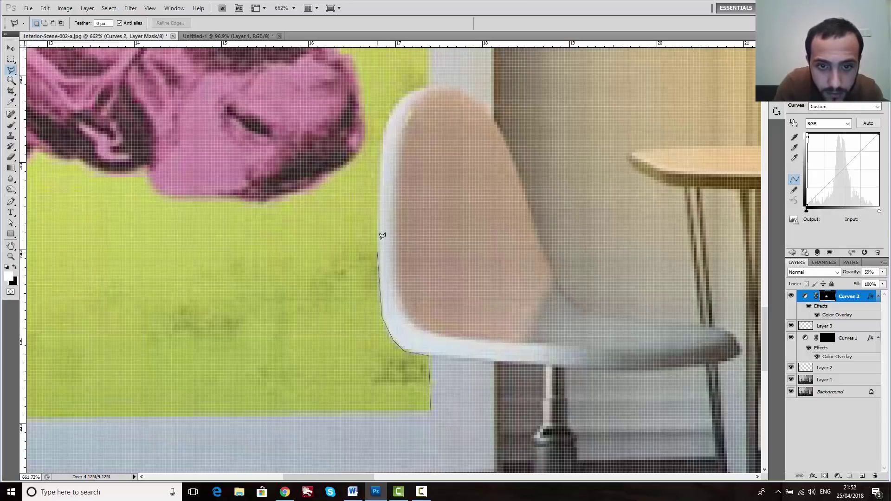
left_click(385, 126)
left_click(398, 101)
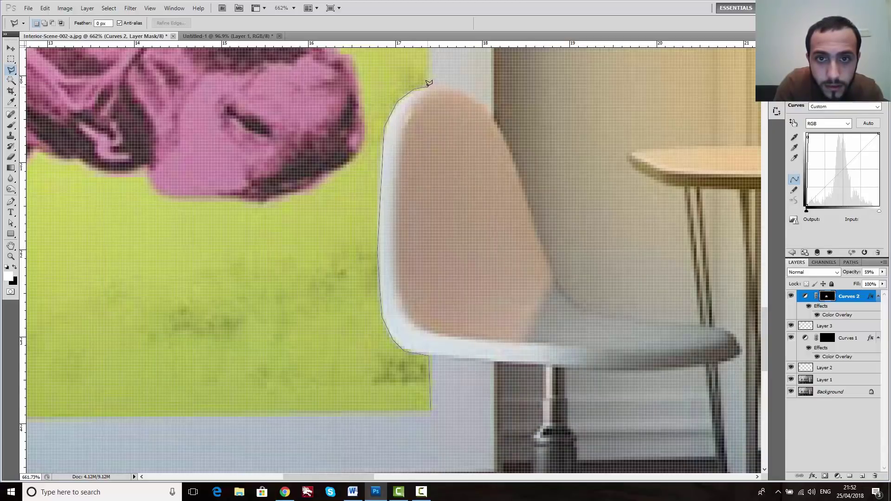
- Complete the Polygonal Lasso selection around the cow artwork's upper corners, left side and bottom edge, leaving out the armchair's armrest
scroll(429, 83, "up", 10)
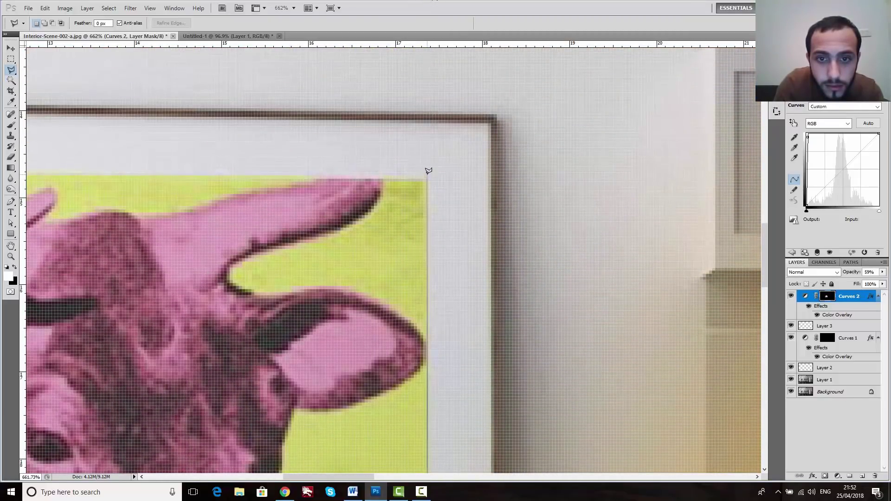
left_click(427, 177)
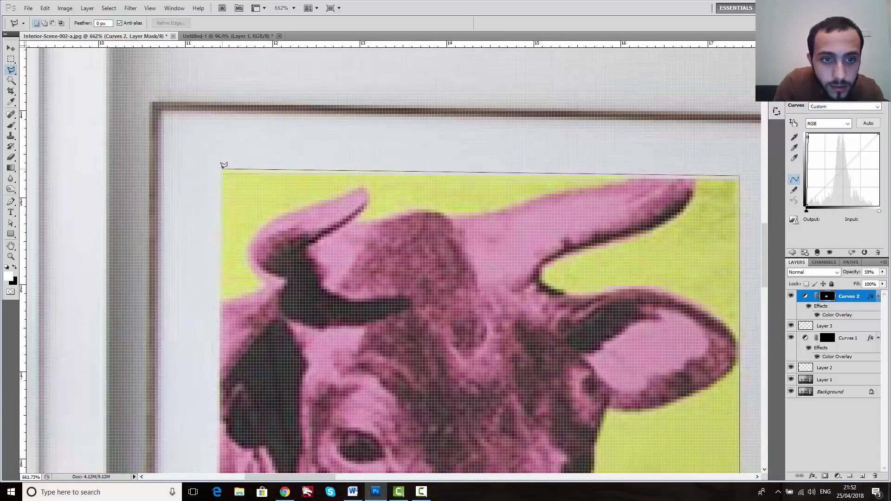
left_click(224, 166)
scroll(201, 334, "down", 15)
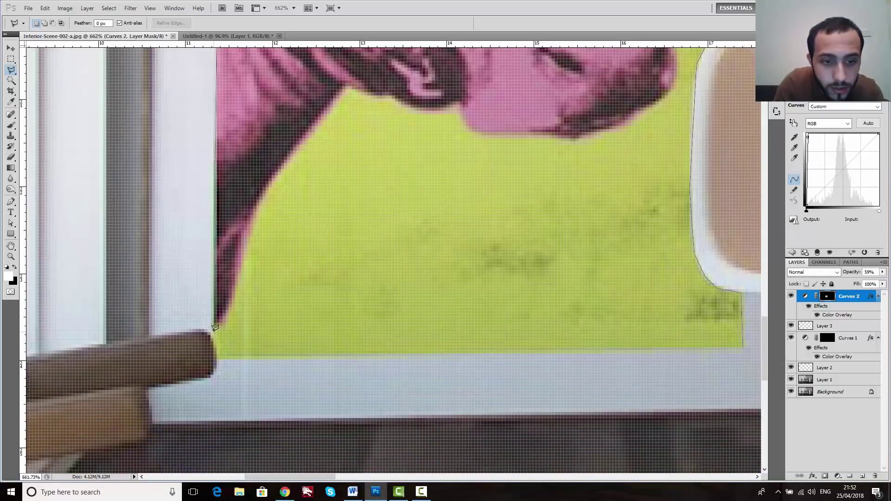
left_click(213, 324)
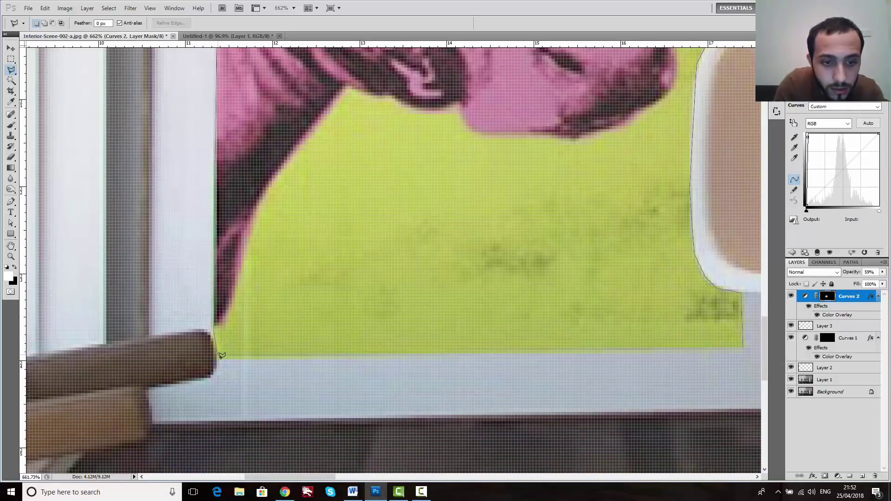
left_click(218, 355)
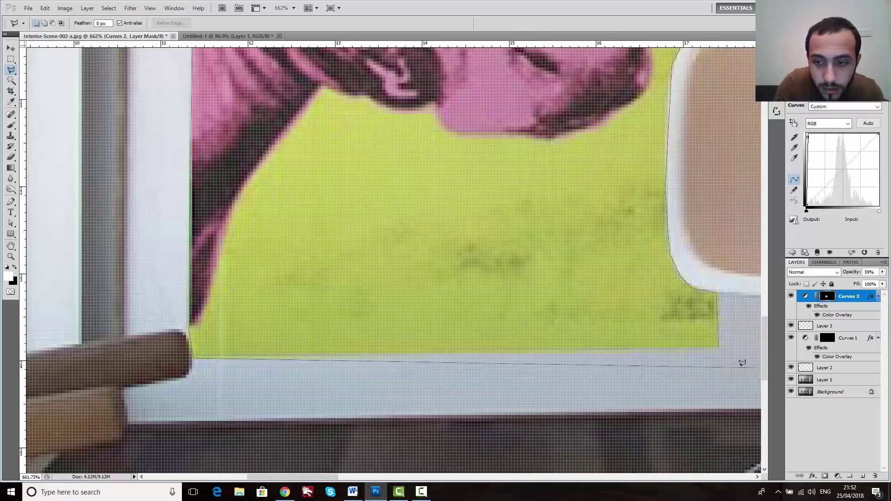
left_click(719, 344)
key("z")
left_click_drag(408, 314, 339, 334)
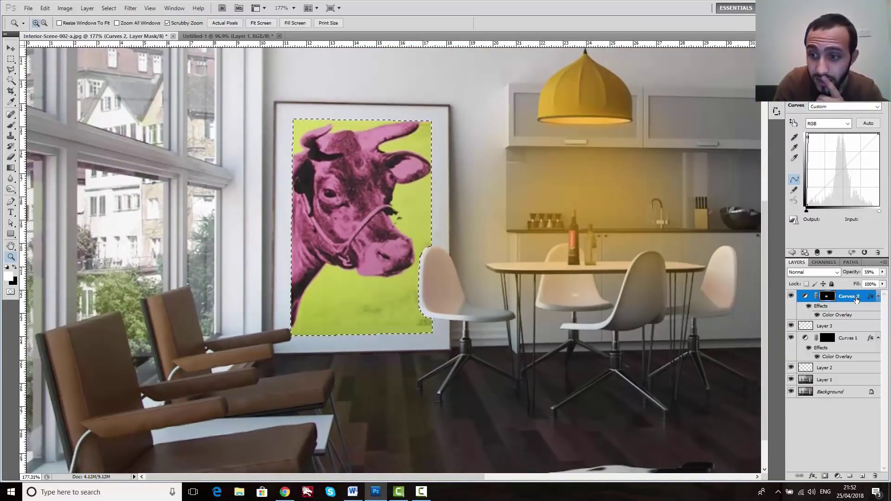
- Copy the selected cow artwork from Layer 1 onto its own layer above it
left_click_drag(450, 323, 413, 315)
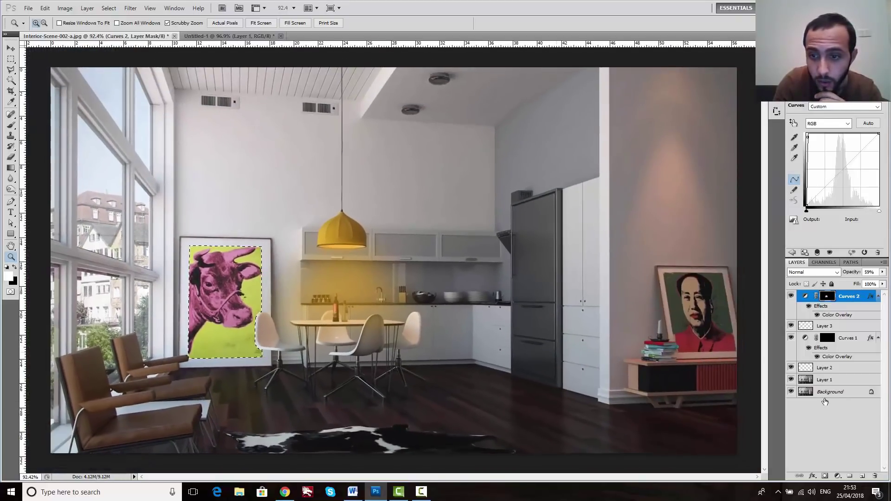
left_click(830, 382)
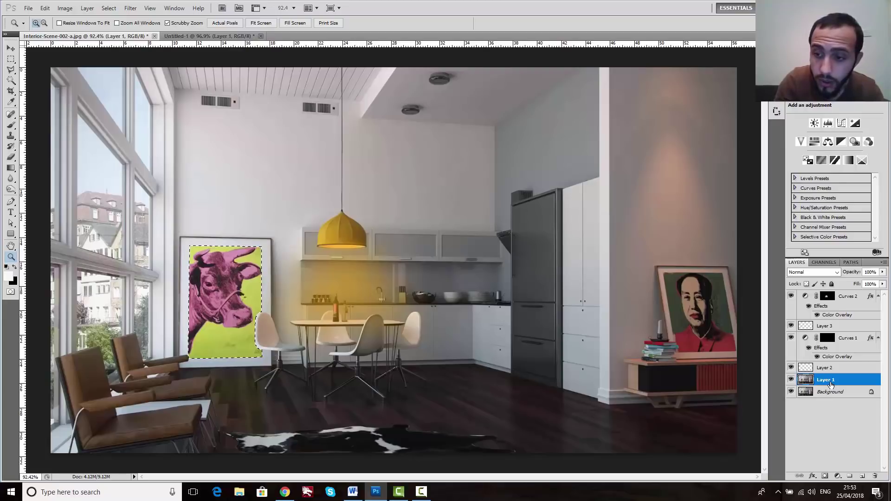
right_click(831, 384)
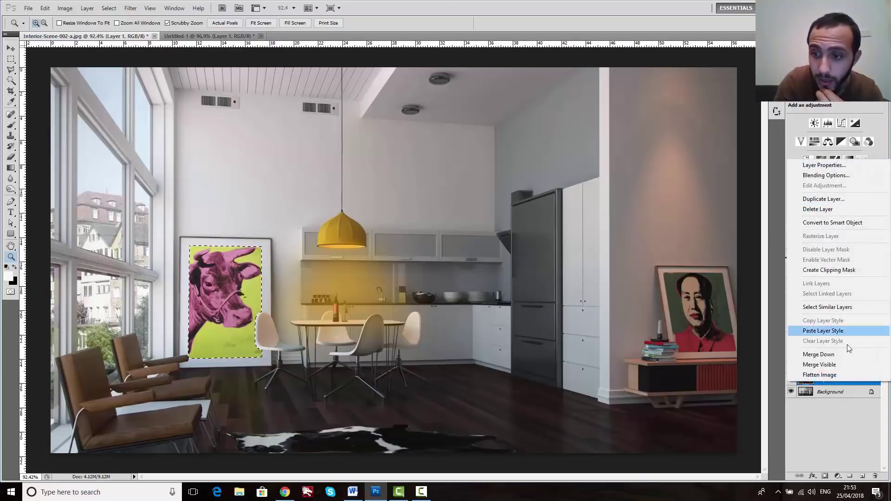
left_click(826, 395)
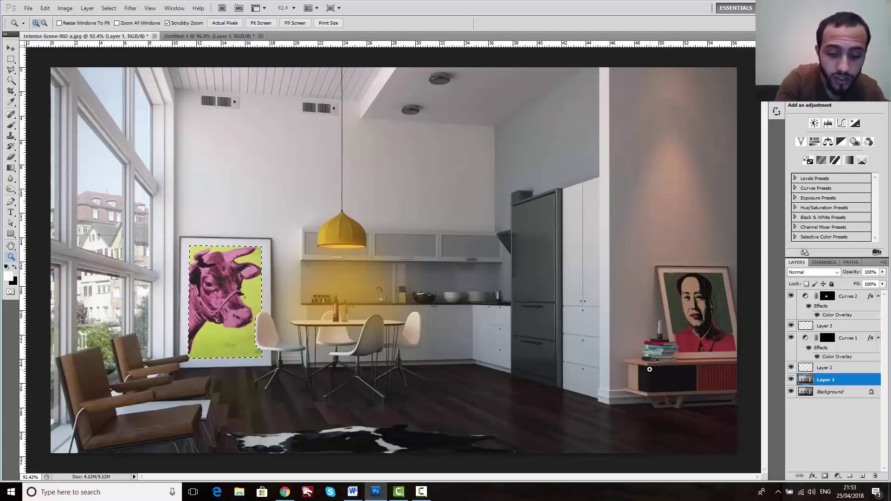
key("ctrl+j")
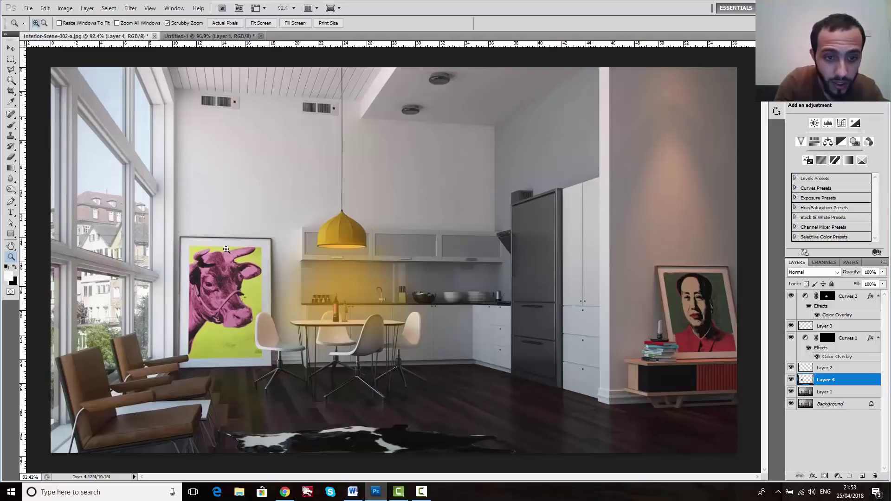
- Try a red Color Overlay on Layer 1 to check the shape of the copied cow artwork, and undo it
left_click(827, 393)
left_click(812, 475)
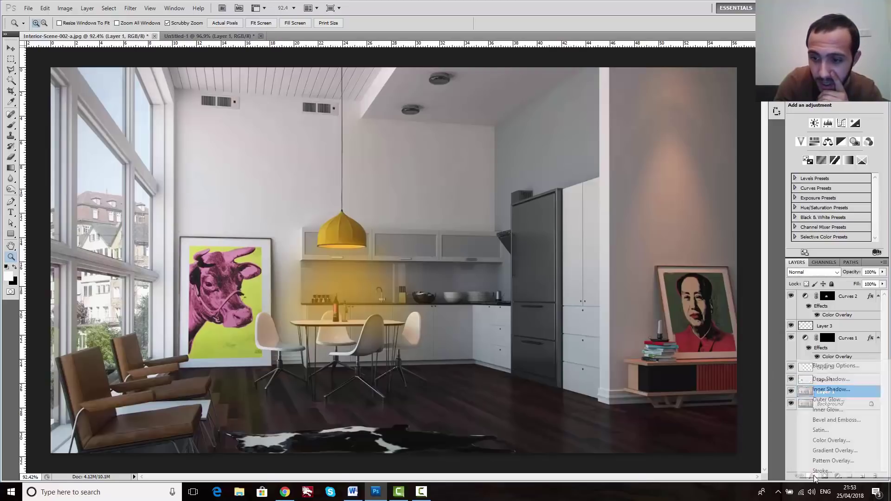
left_click(827, 440)
key("Return")
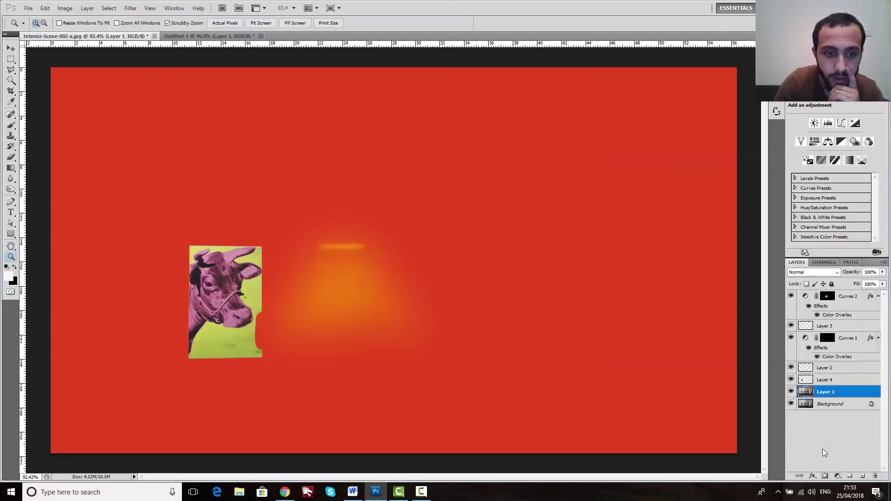
left_click(790, 380)
left_click(791, 380)
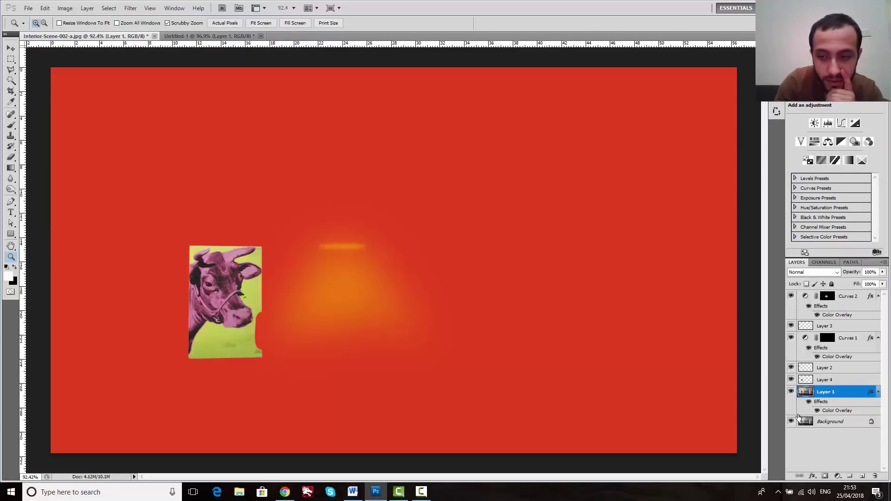
key("ctrl+z")
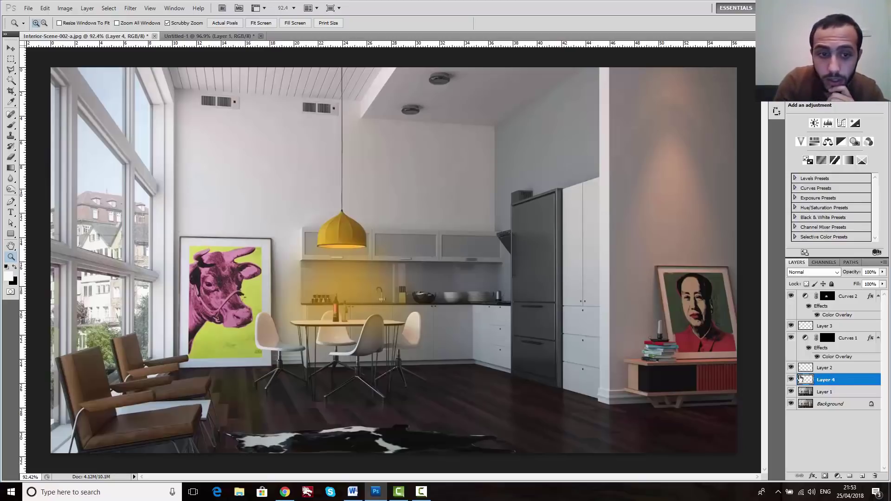
- Bring the purple portrait illustration from the Untitled-1 document into the interior scene, directly above Layer 4
left_click(187, 36)
left_click(11, 49)
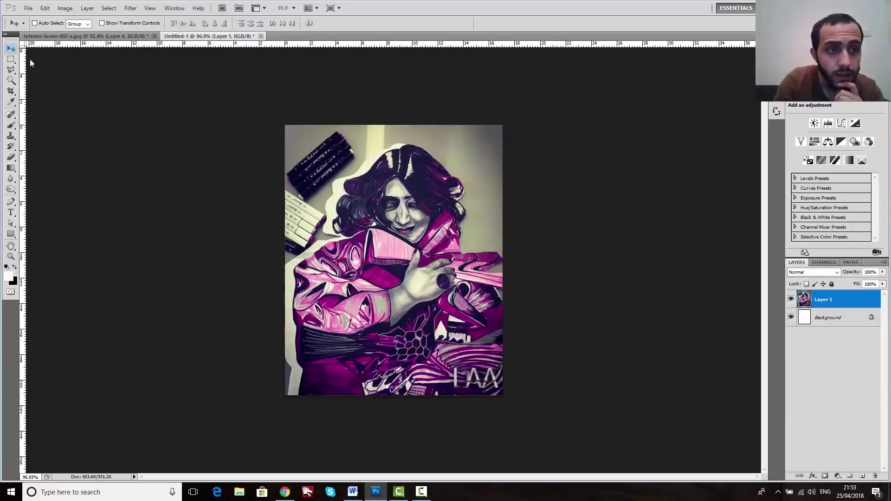
left_click_drag(404, 227, 377, 240)
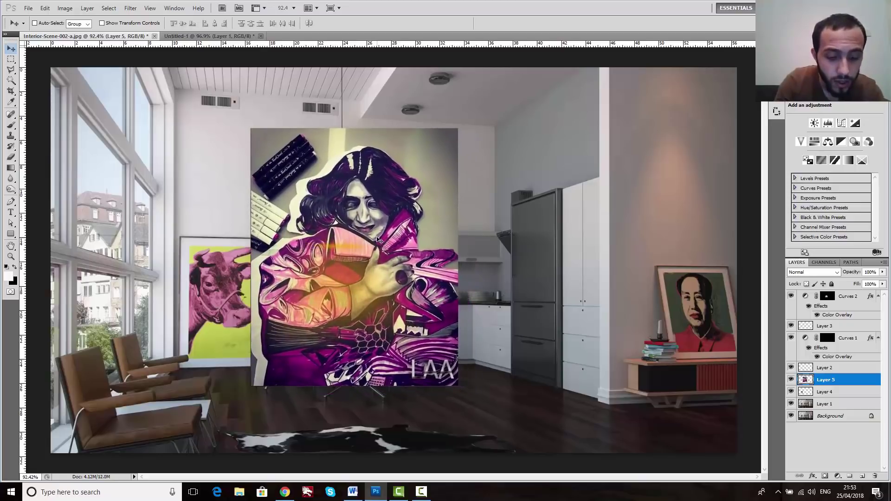
key("ctrl+t")
left_click_drag(459, 132, 345, 269)
left_click_drag(319, 312, 259, 282)
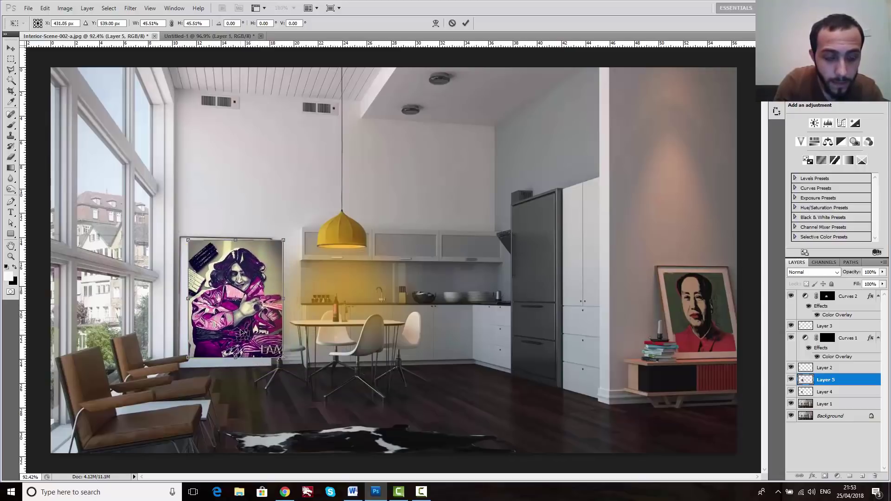
key("ctrl+plus")
key("ctrl+plus")
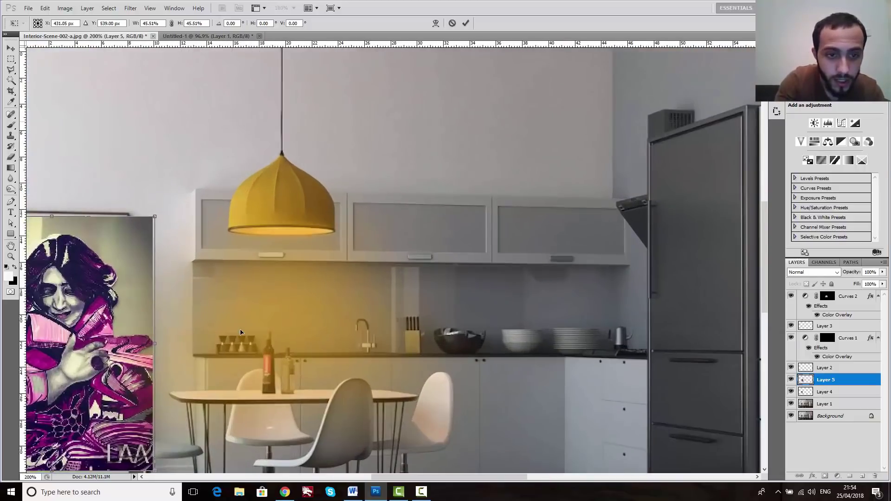
left_click_drag(476, 478, 424, 483)
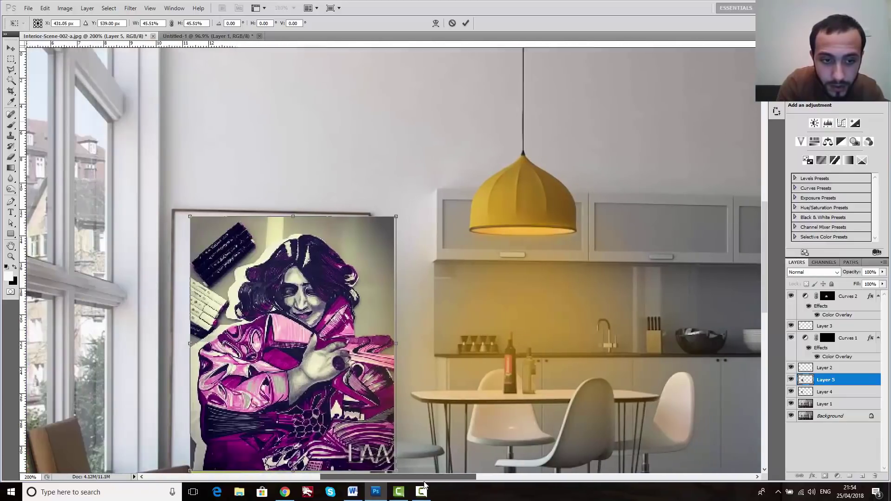
scroll(337, 281, "down", 3)
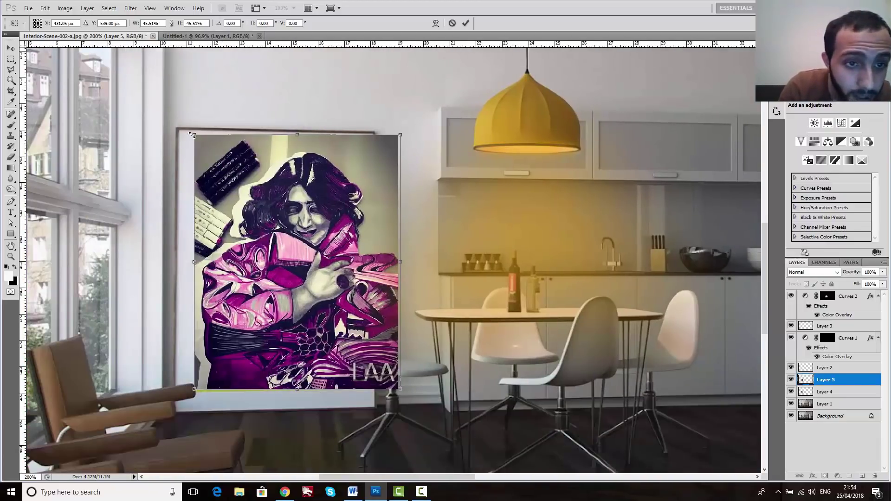
key("Return")
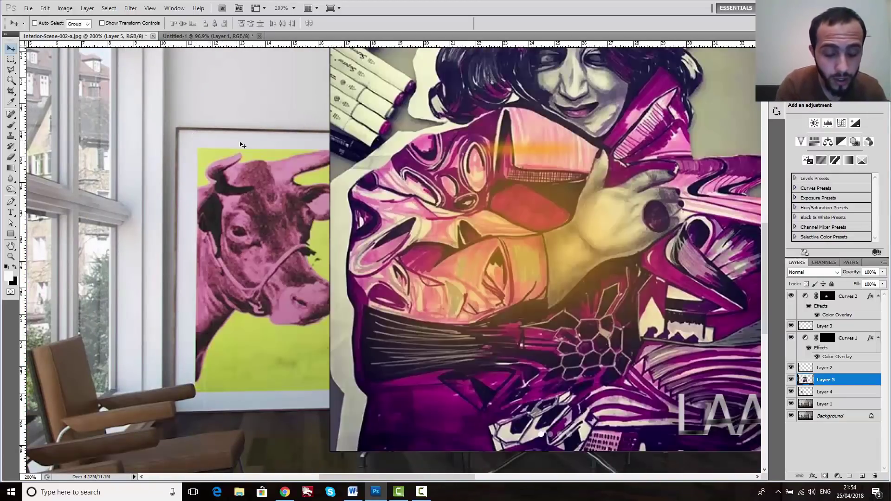
- Scale the portrait illustration proportionally to about 47% and move it over the framed cow poster
key("ctrl+minus")
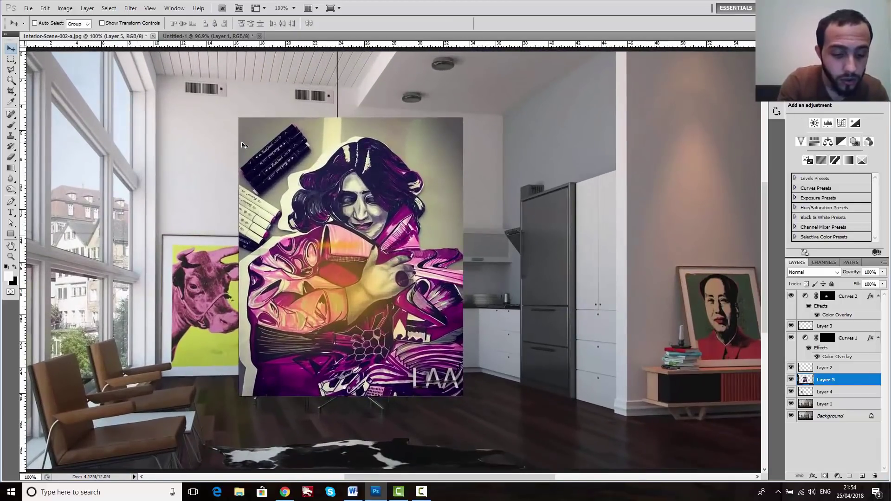
key("ctrl+t")
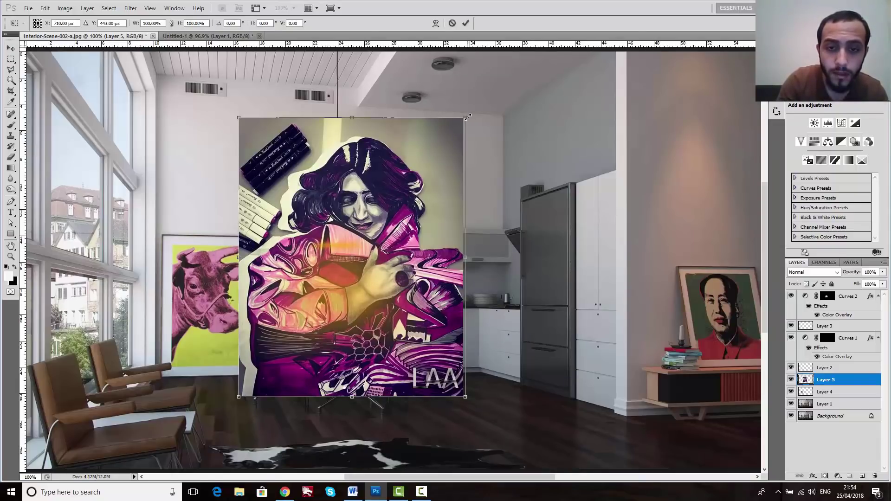
left_click_drag(468, 117, 403, 309)
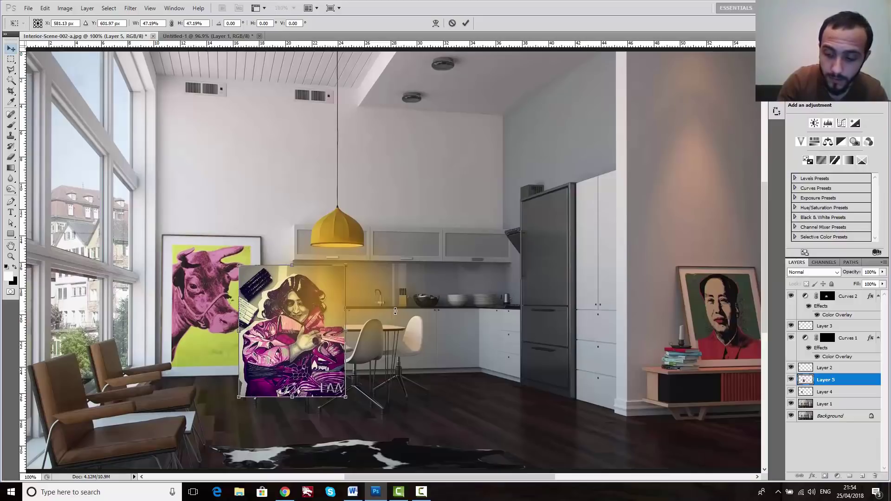
key("Return")
left_click_drag(336, 339, 268, 309)
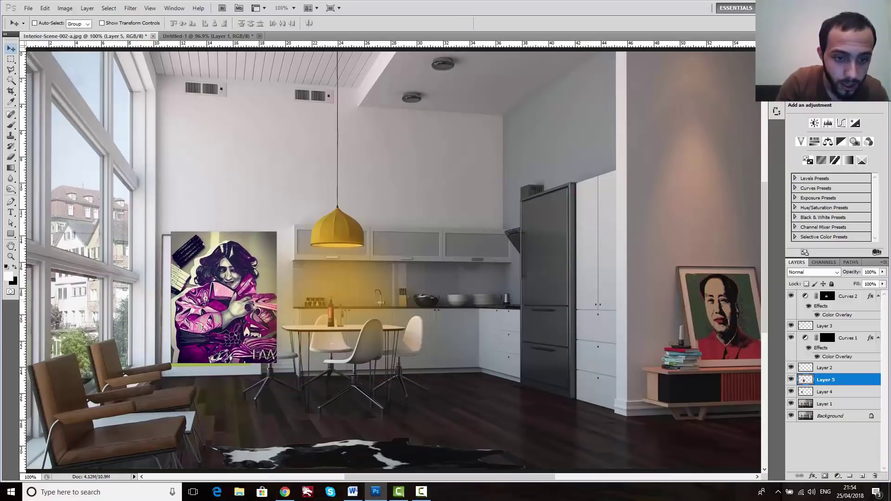
- Start another free transform on the portrait illustration and scale it to about 91% to fit the frame's opening more closely
key("z")
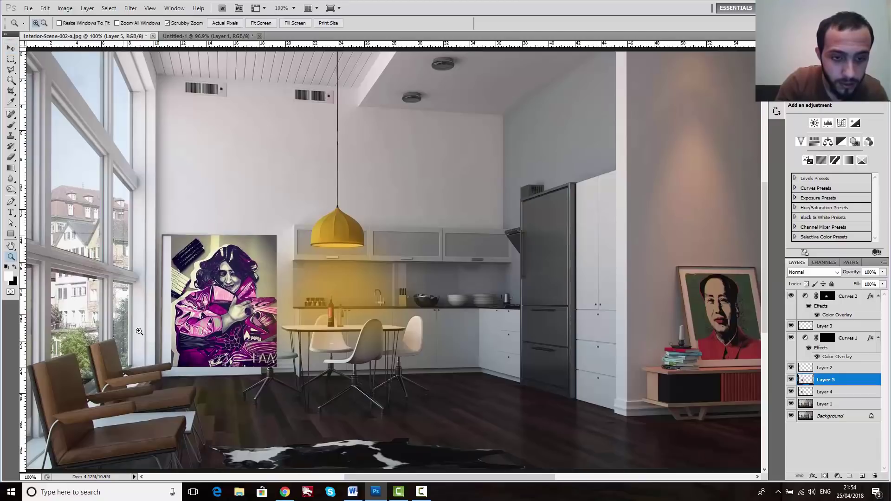
left_click(139, 335)
scroll(279, 301, "down", 1)
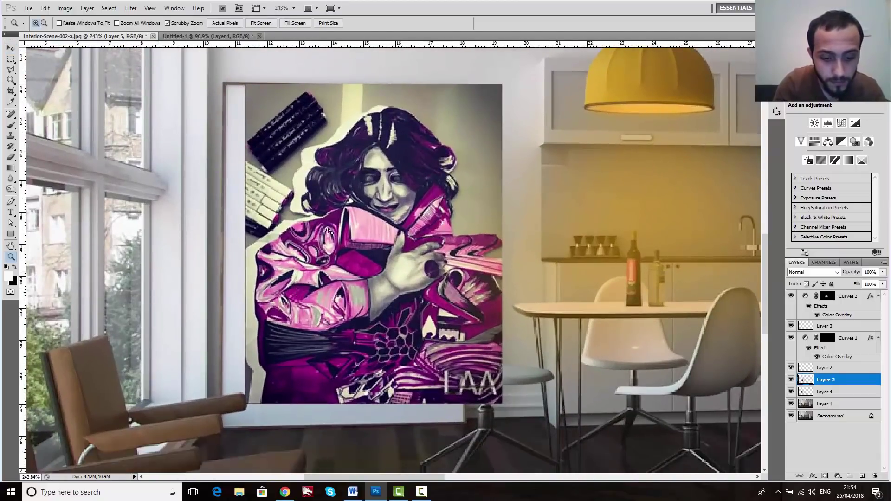
key("ctrl+t")
left_click_drag(503, 85, 487, 118)
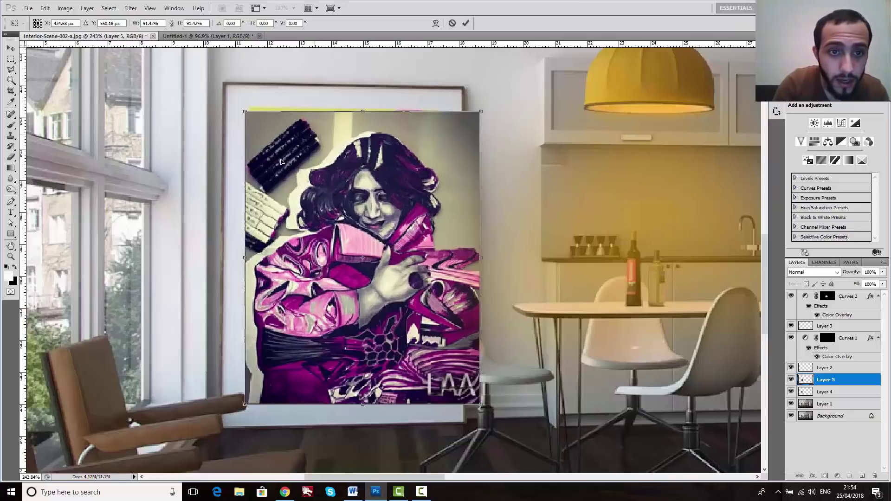
- Distort the portrait illustration's two upper corners to match the upper corners of the cow artwork
key("ctrl+plus")
key("ctrl+plus")
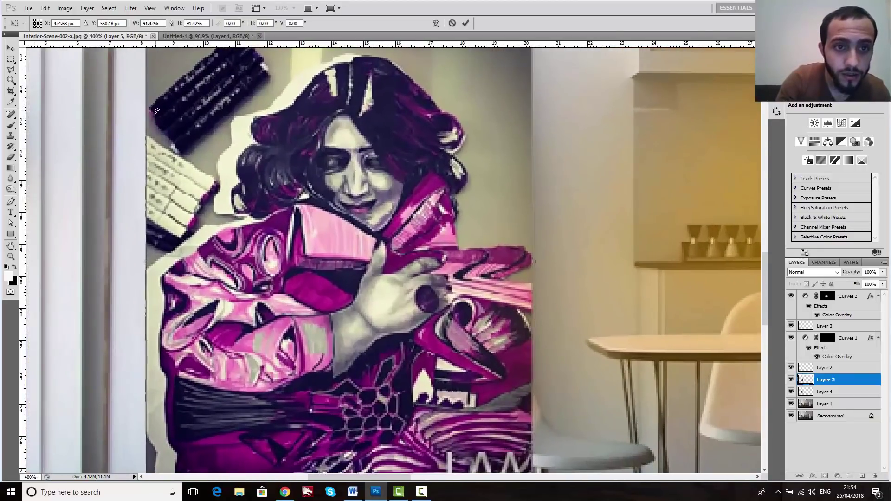
scroll(143, 59, "up", 5)
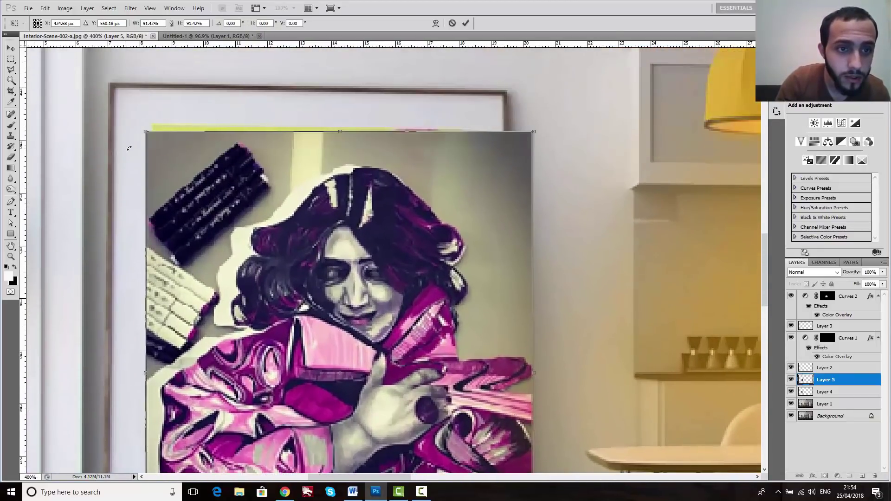
left_click_drag(146, 133, 153, 123)
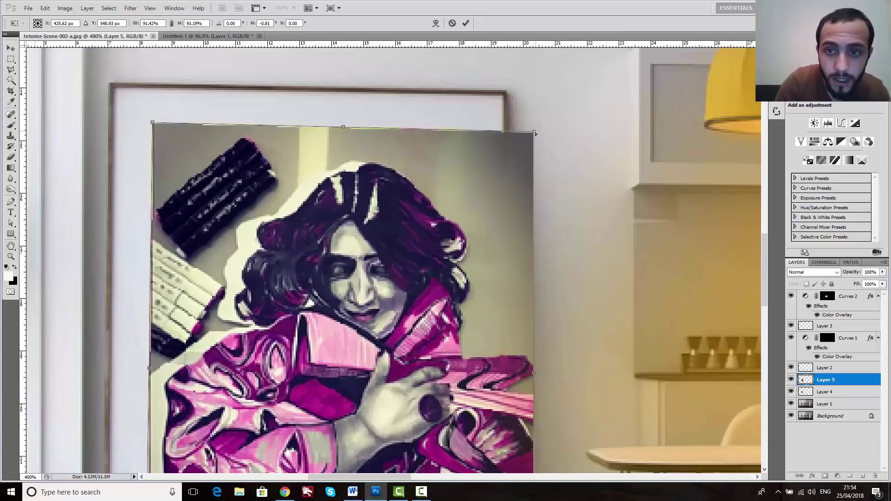
left_click_drag(535, 134, 468, 128)
- Distort the portrait illustration's lower-right corner onto the cow artwork's corner and apply the transform
scroll(473, 139, "down", 10)
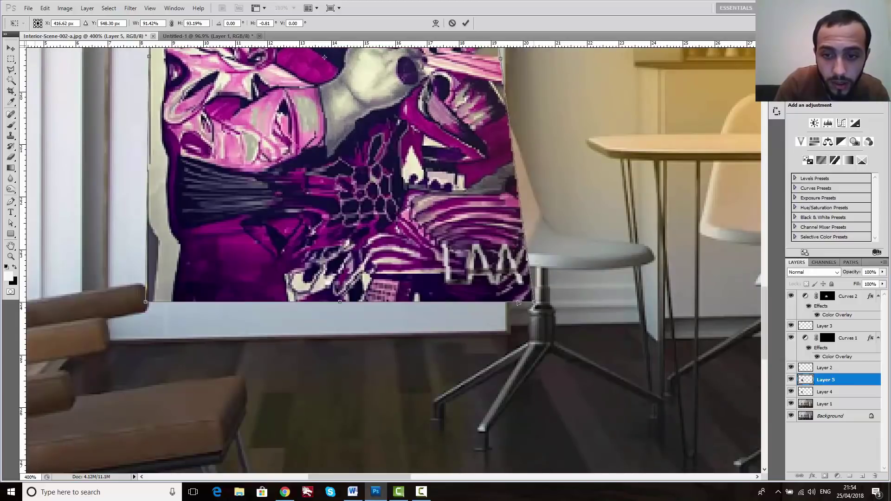
left_click_drag(518, 303, 469, 298)
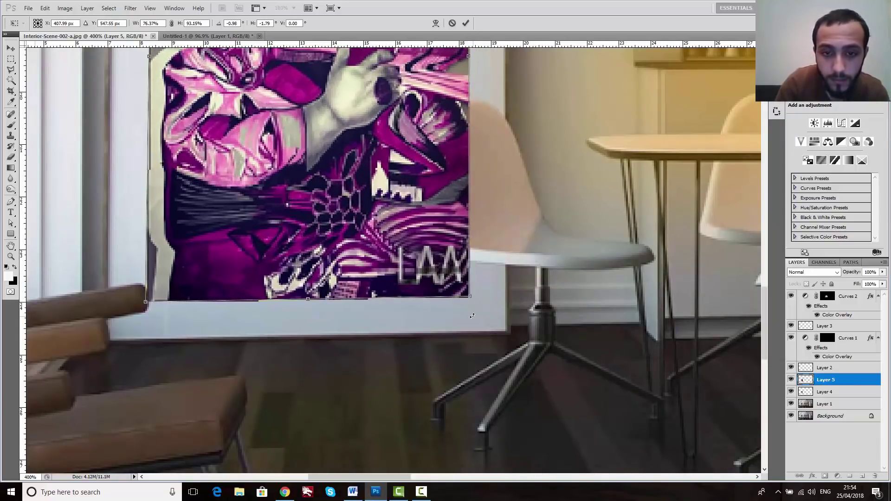
key("Return")
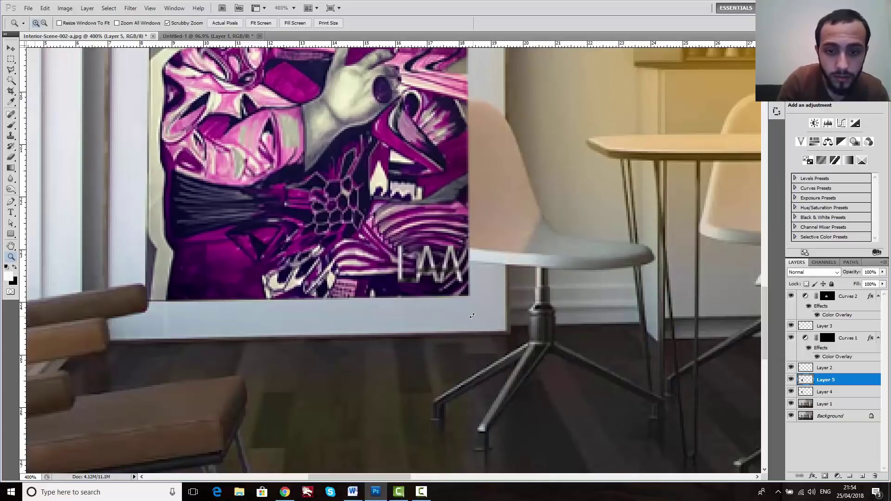
key("ctrl+0")
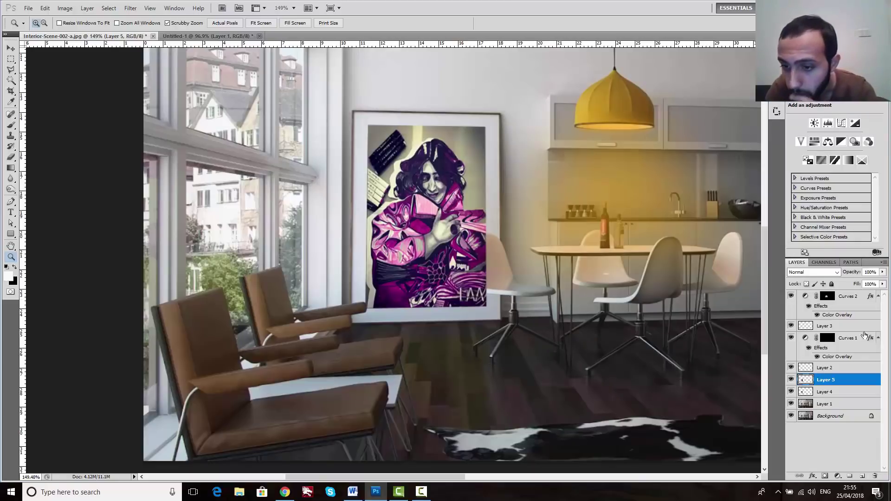
- Compare the scene with Layer 5 hidden and shown, and clip Layer 5 to the cow cutout on Layer 4 with a clipping mask
left_click(822, 393)
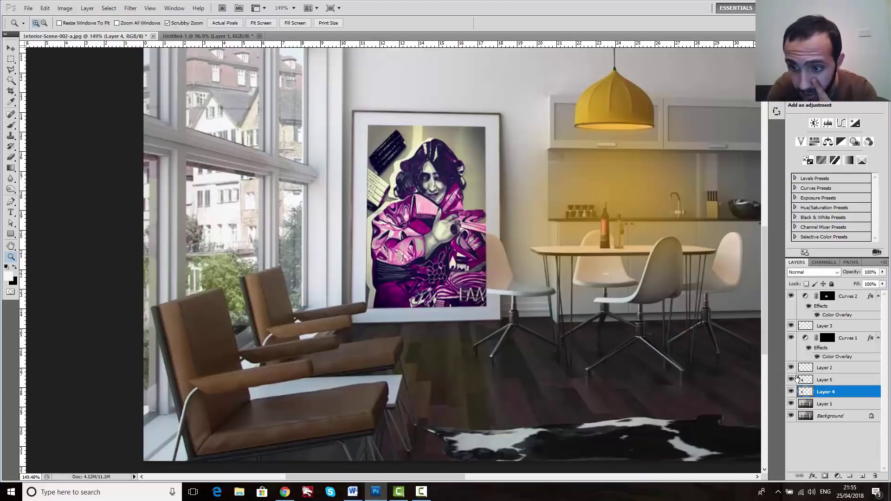
left_click(791, 380)
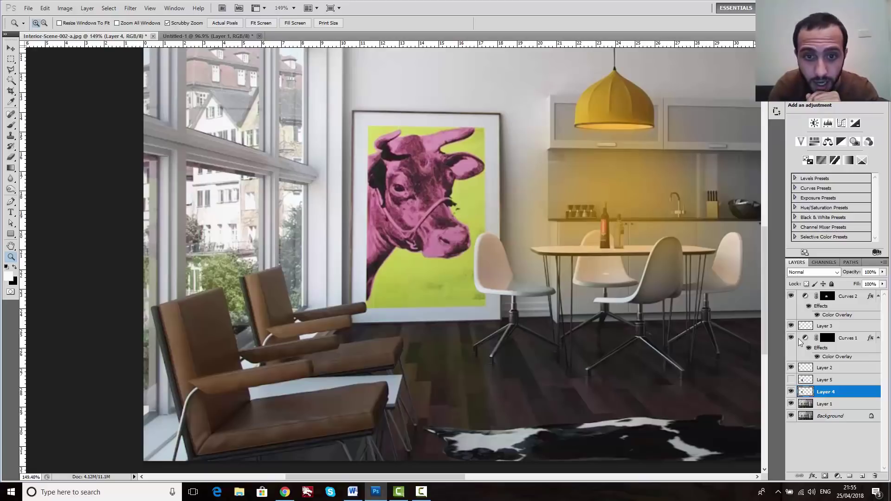
left_click(790, 380)
left_click(812, 380)
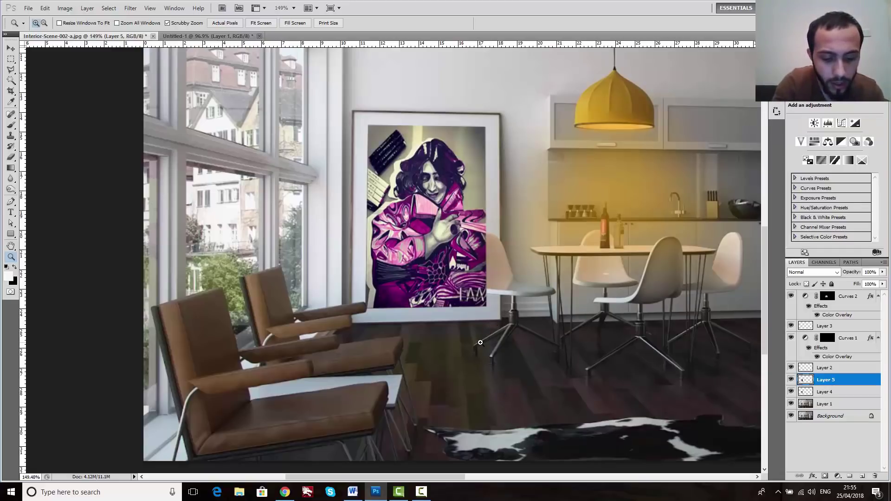
key("ctrl+alt+g")
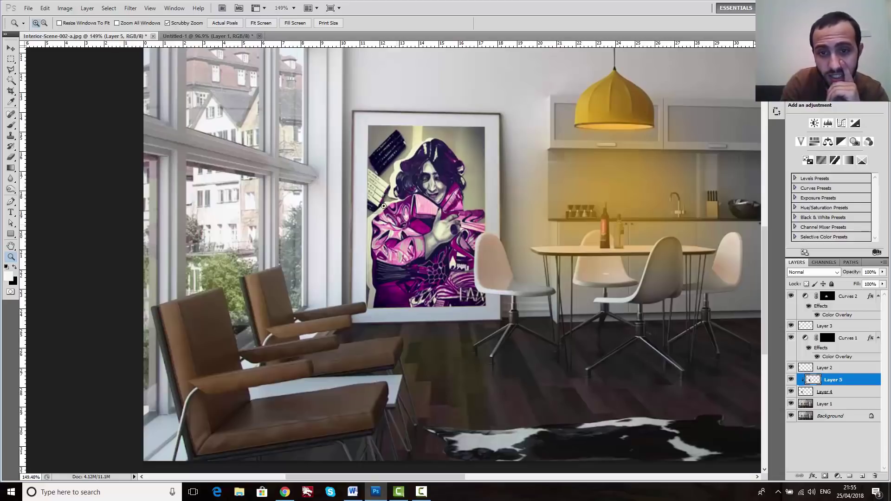
- Review the whole interior scene with the replaced poster and examine the ceiling light fixtures up close
left_click_drag(403, 211, 320, 211)
right_click(485, 182)
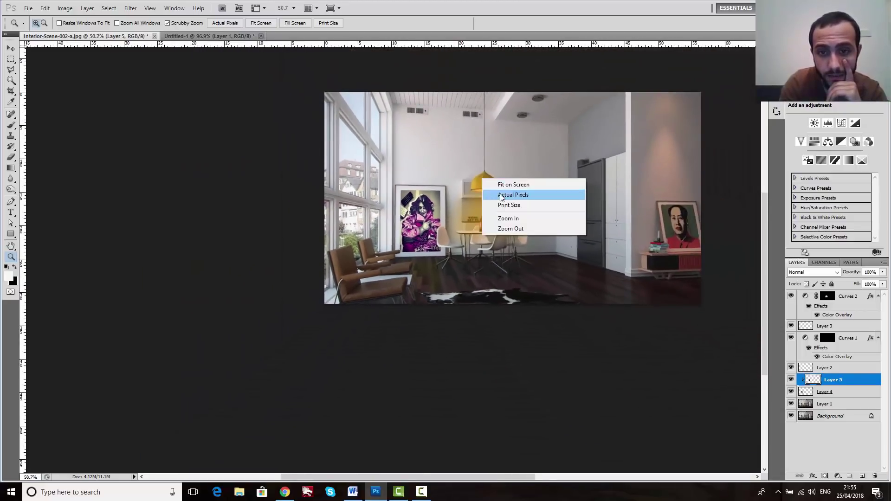
left_click(513, 184)
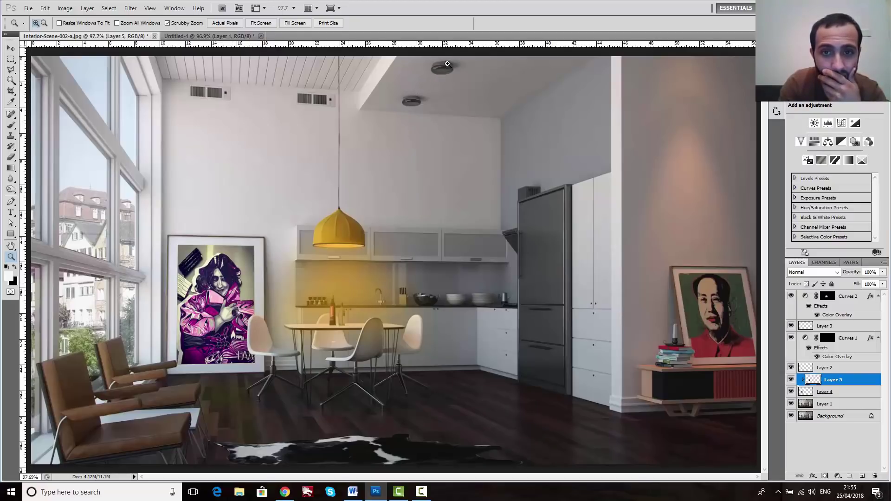
left_click_drag(447, 64, 474, 136)
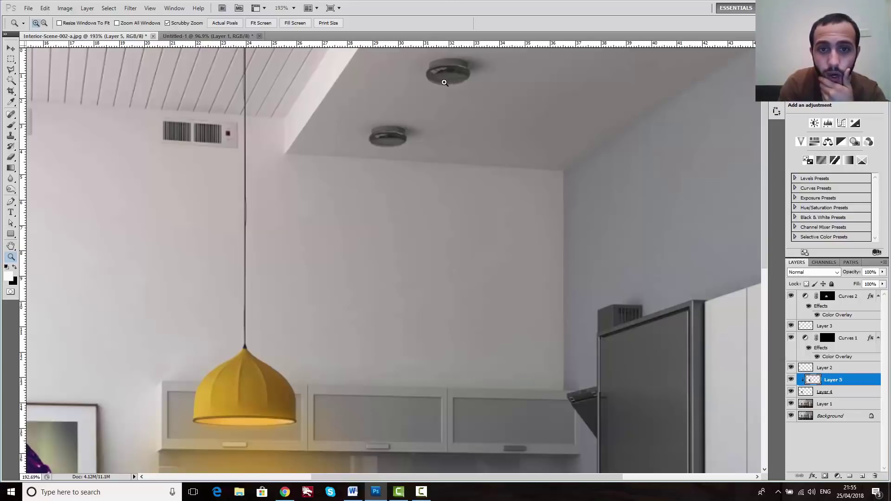
left_click_drag(448, 83, 419, 98)
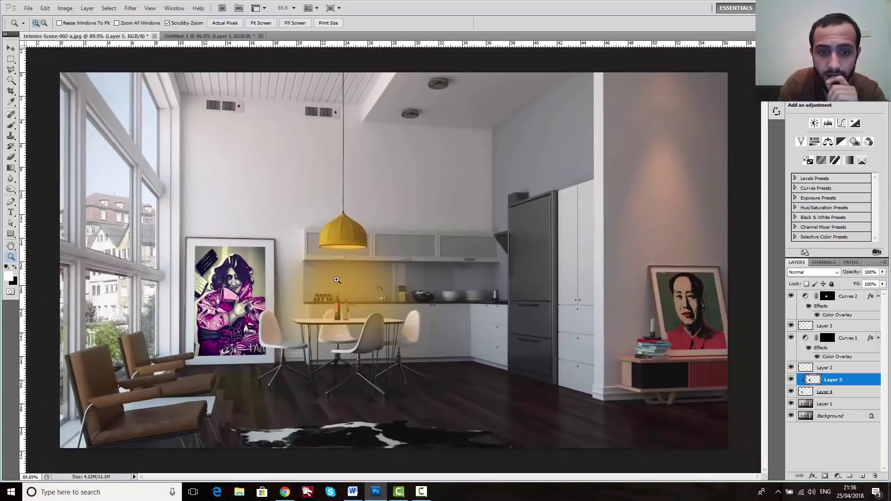